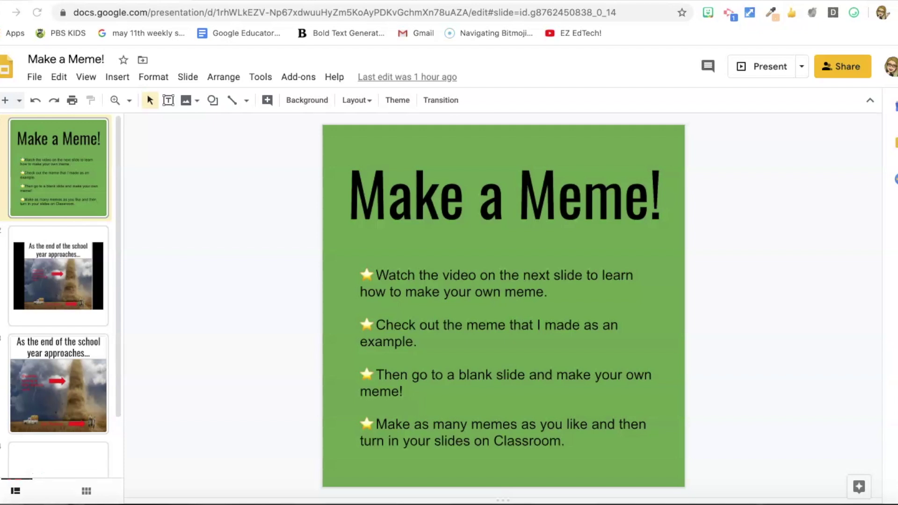
# Step: Show the second slide, which holds the embedded tornado meme video
pyautogui.click(66, 269)
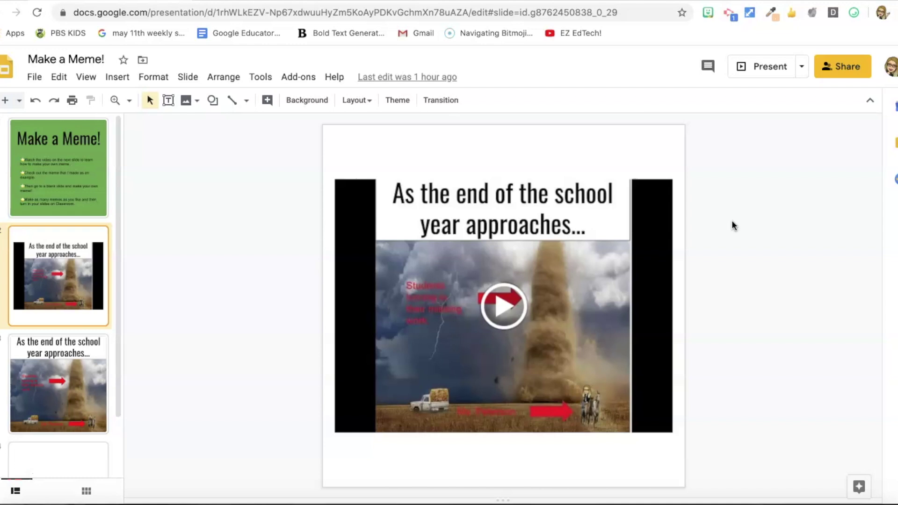
# Step: View the example tornado meme on slide 3, then move to the blank fourth slide
pyautogui.click(276, 350)
pyautogui.click(63, 376)
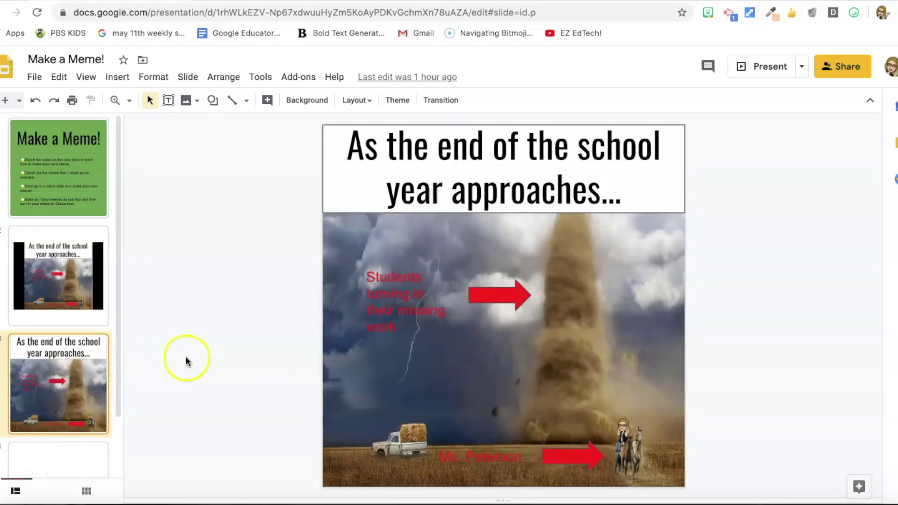
pyautogui.press('Down')
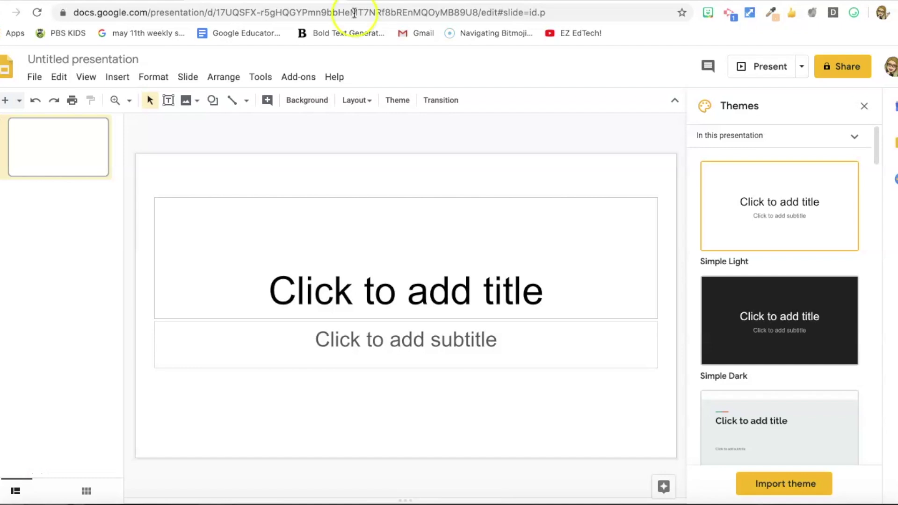
# Step: Close the Themes panel and apply the Blank layout to the only slide
pyautogui.click(863, 108)
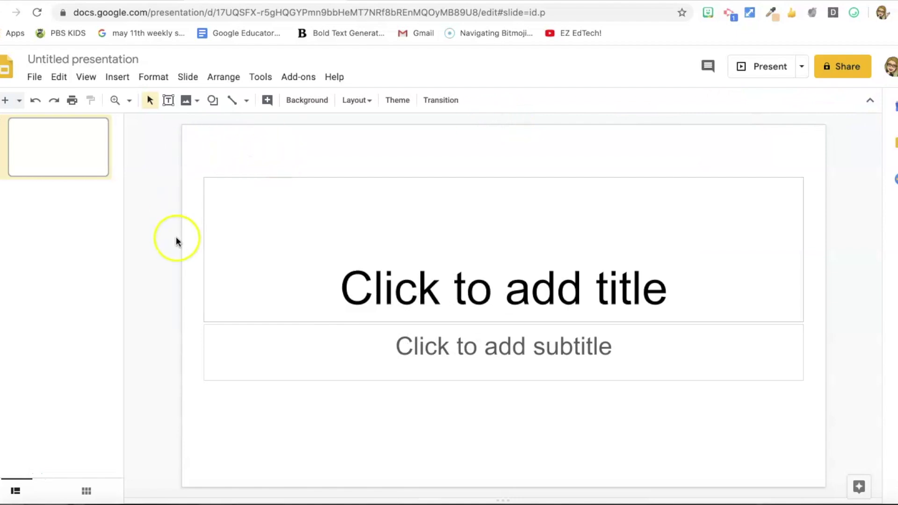
pyautogui.rightClick(51, 147)
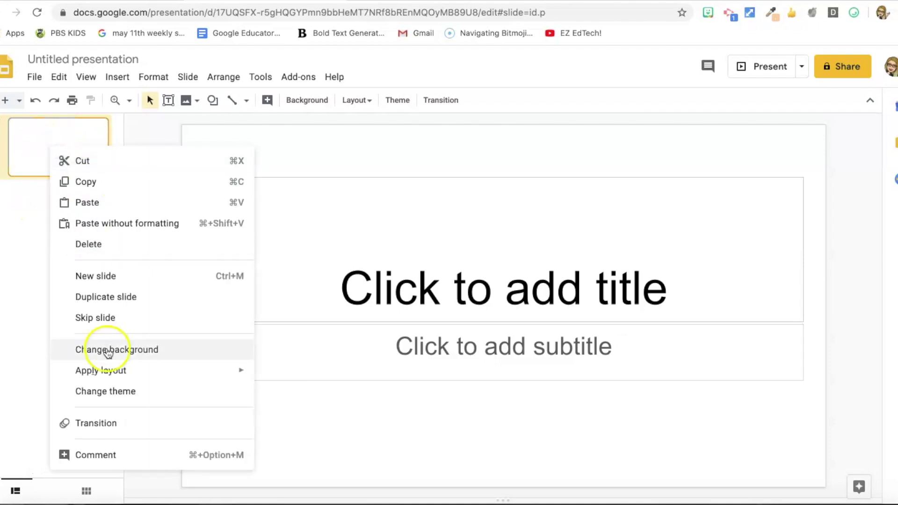
pyautogui.moveTo(109, 373)
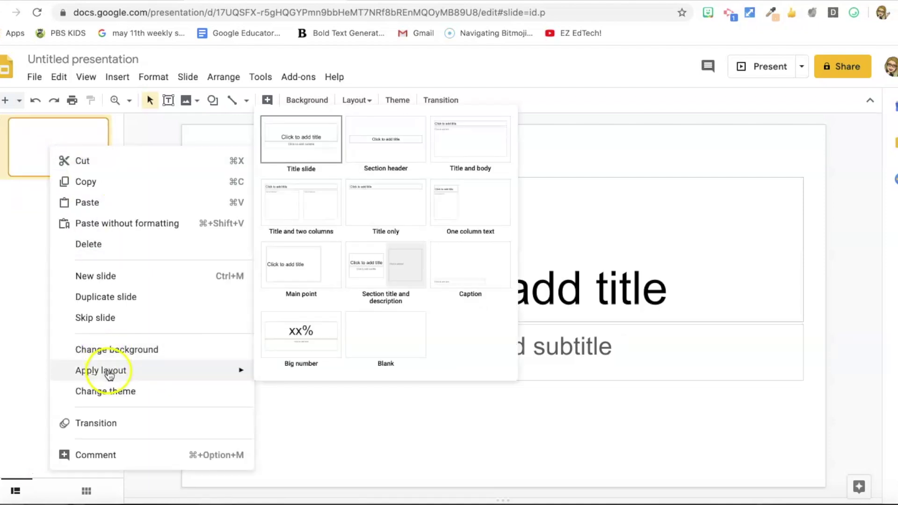
pyautogui.click(371, 352)
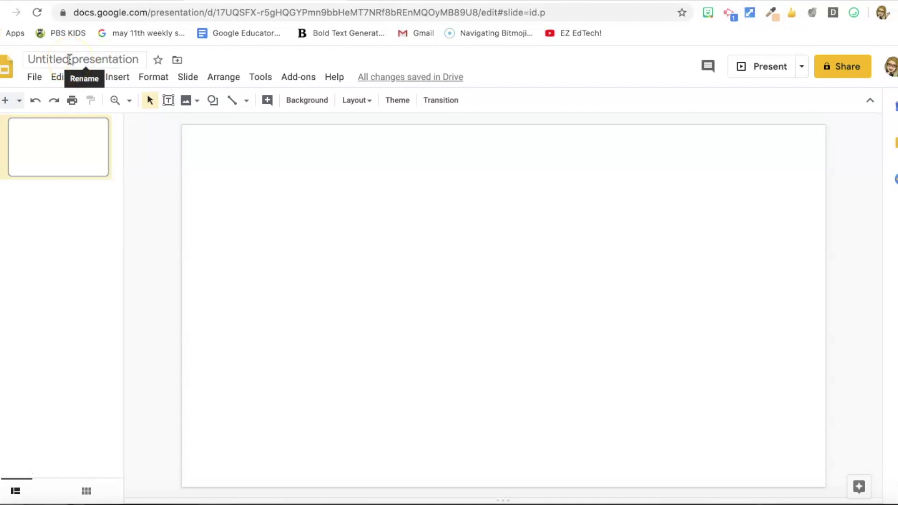
# Step: Rename the presentation to 'Make a Meme Assignment'
pyautogui.click(69, 59)
pyautogui.write('Make a ')
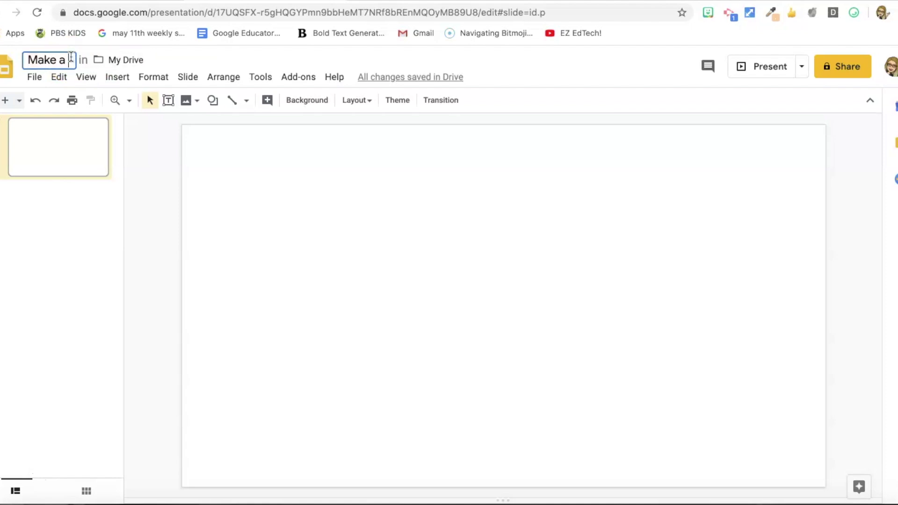
pyautogui.write('Meme Assignment')
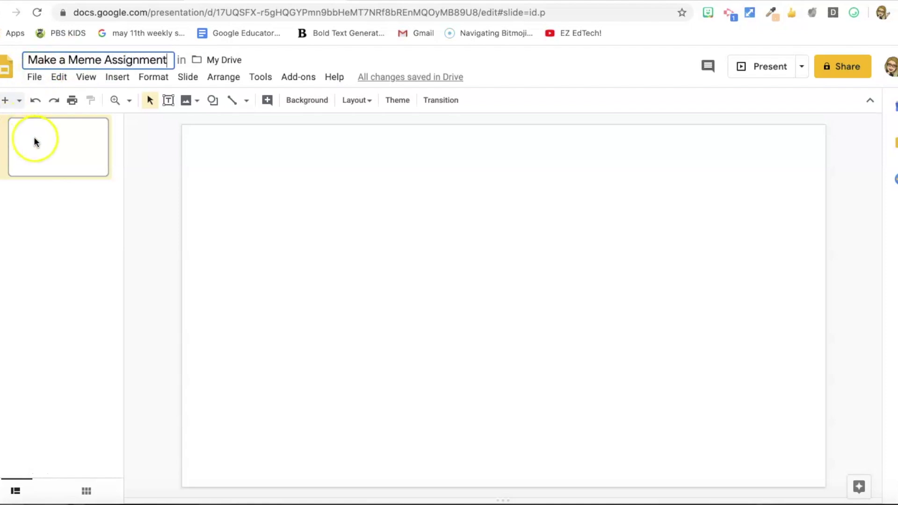
pyautogui.click(34, 141)
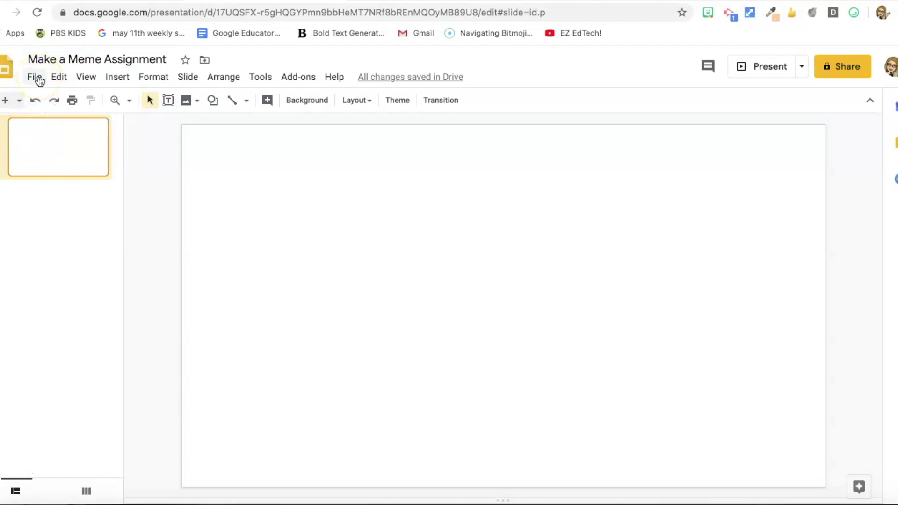
# Step: Set a custom 5 × 5 inch slide size in Page setup
pyautogui.click(39, 81)
pyautogui.scroll(-2, 74, 322)
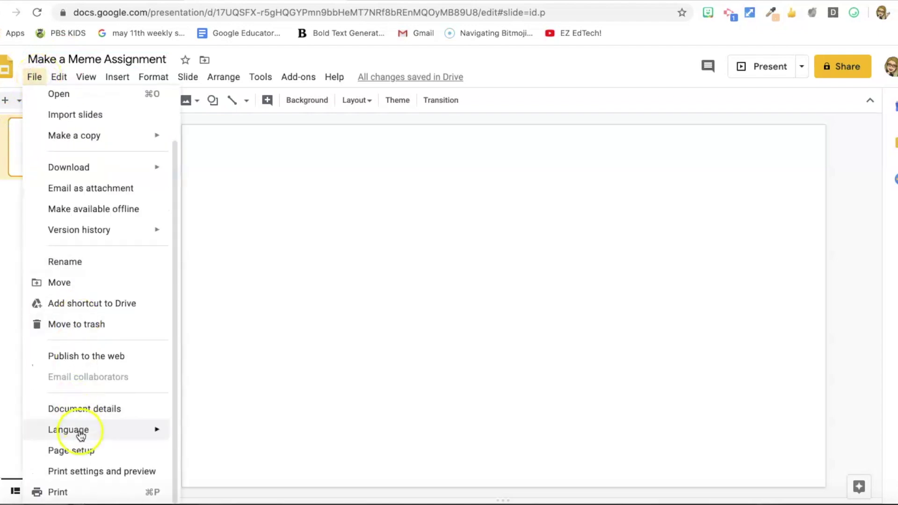
pyautogui.click(82, 451)
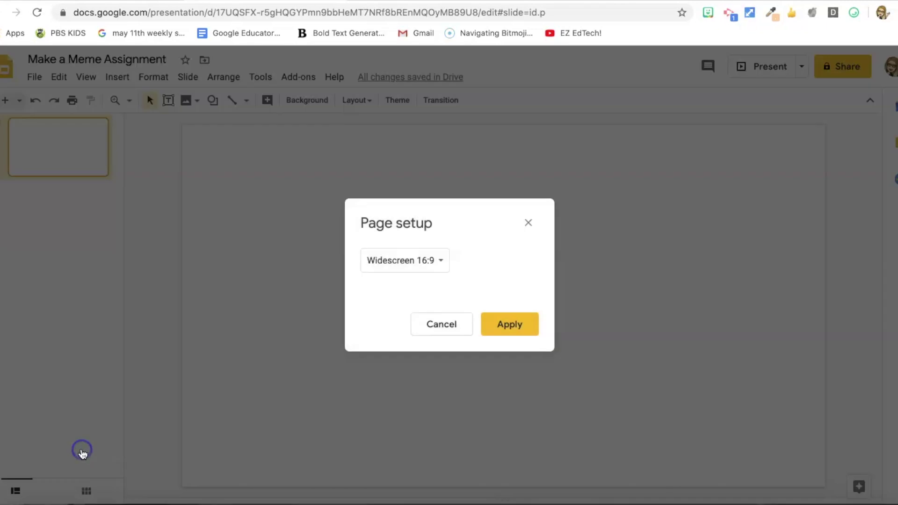
pyautogui.click(440, 262)
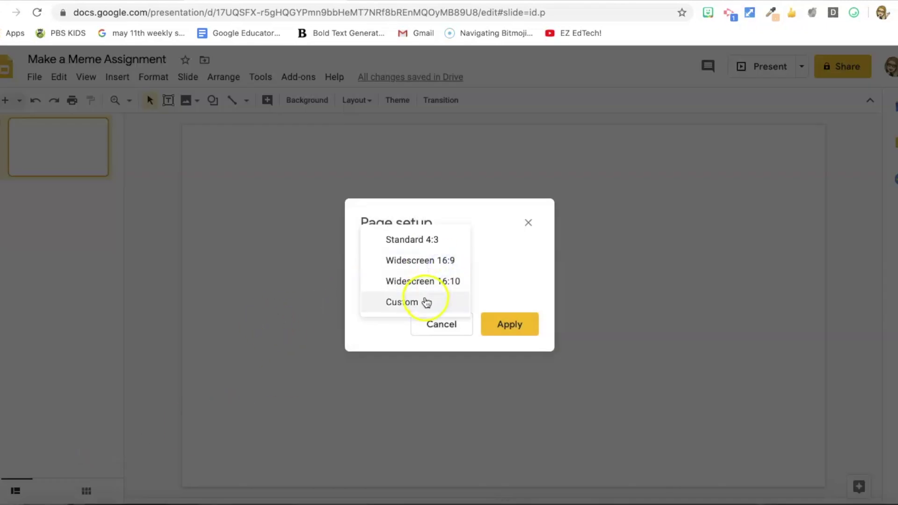
pyautogui.click(426, 302)
pyautogui.doubleClick(381, 296)
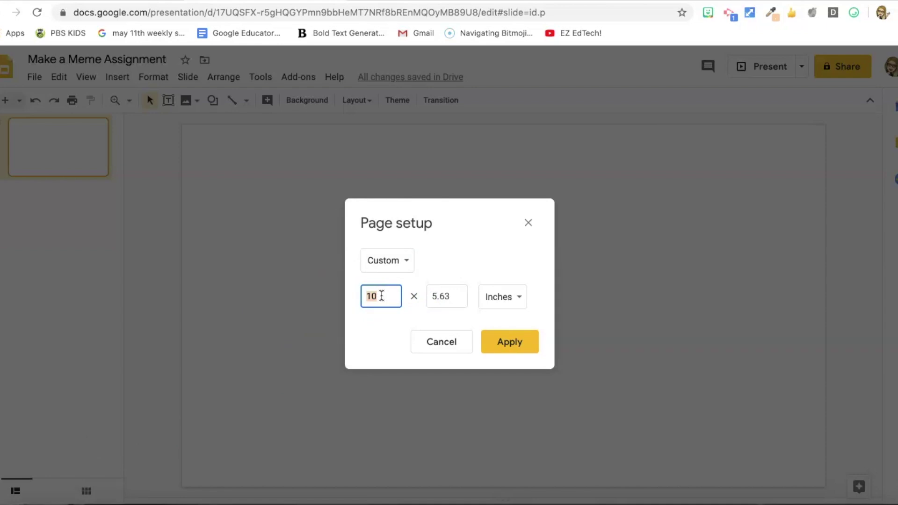
pyautogui.write('5')
pyautogui.press('Tab')
pyautogui.write('5')
pyautogui.click(519, 348)
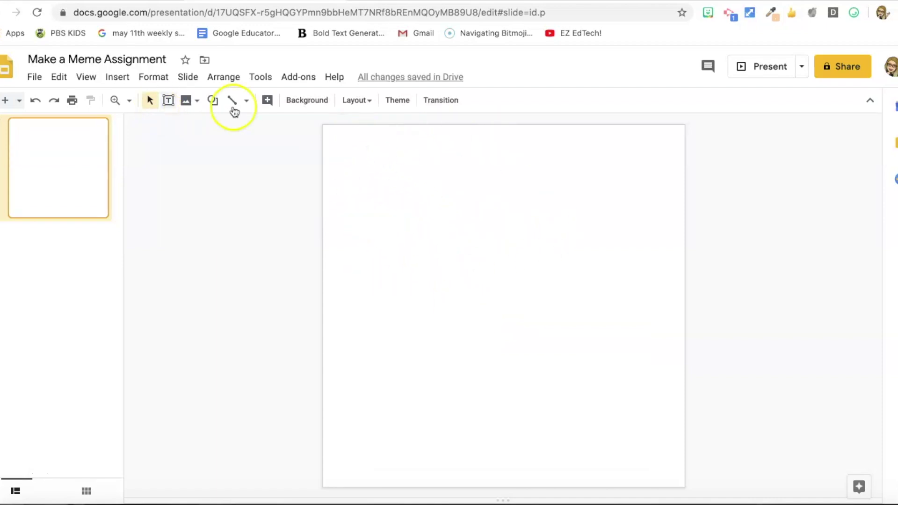
# Step: Add a text box near the slide top reading 'Make a Meme!'
pyautogui.click(172, 99)
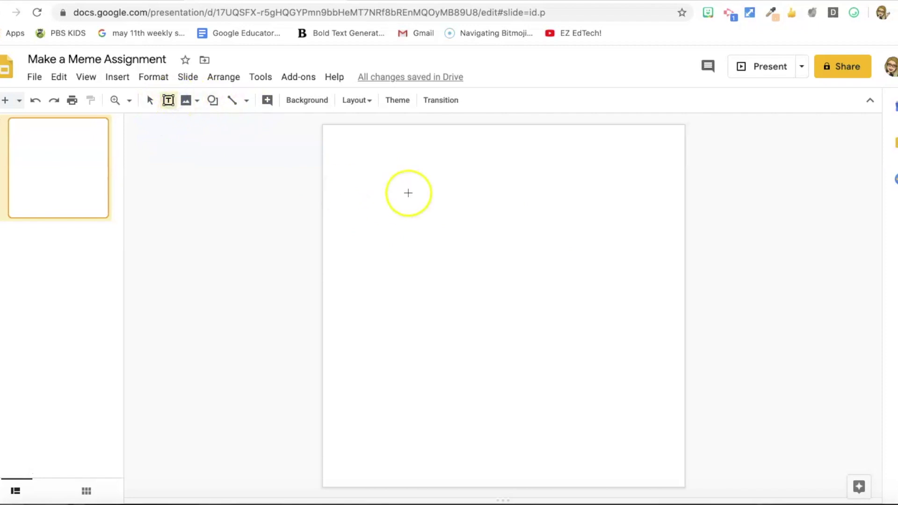
pyautogui.click(359, 170)
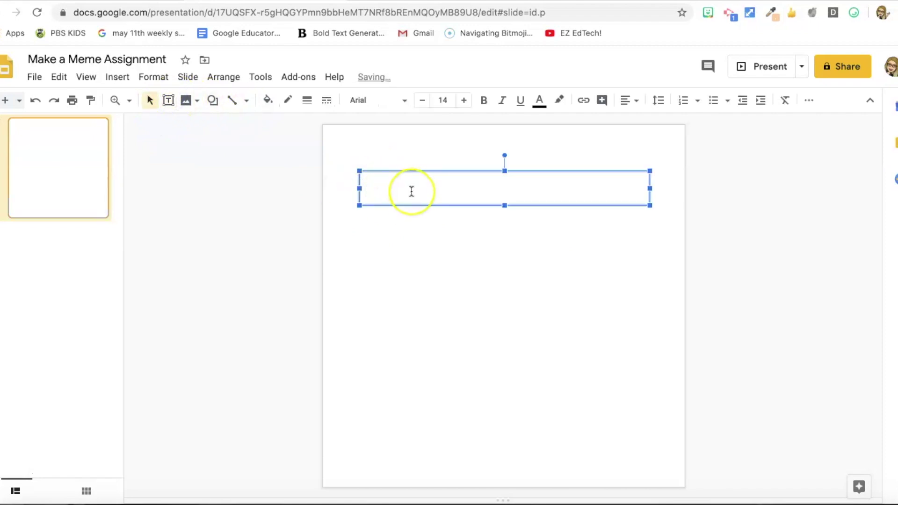
pyautogui.write('Make a Meme!')
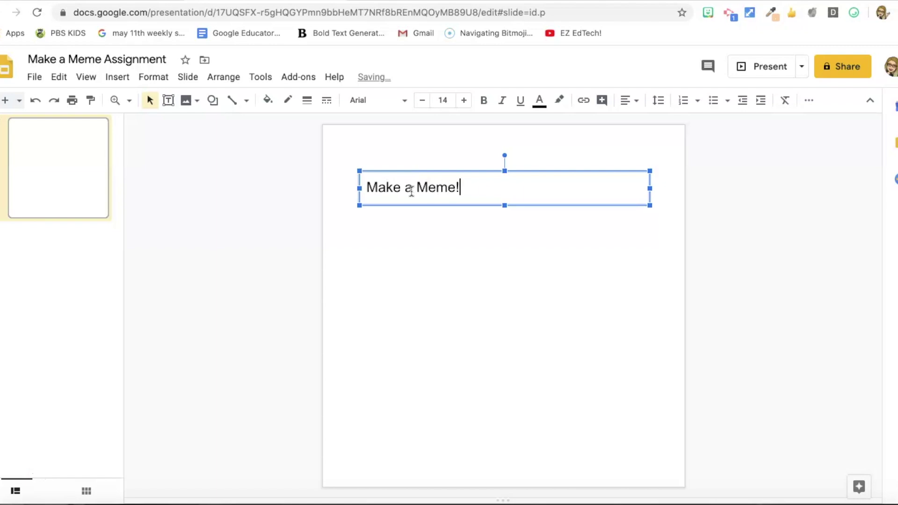
pyautogui.click(476, 188)
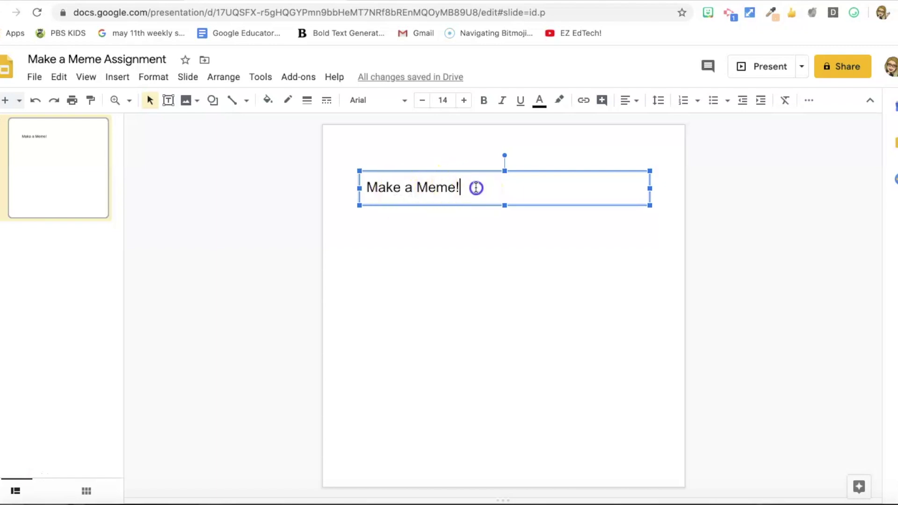
# Step: Format the 'Make a Meme!' title in Oswald at size 60
pyautogui.tripleClick(476, 188)
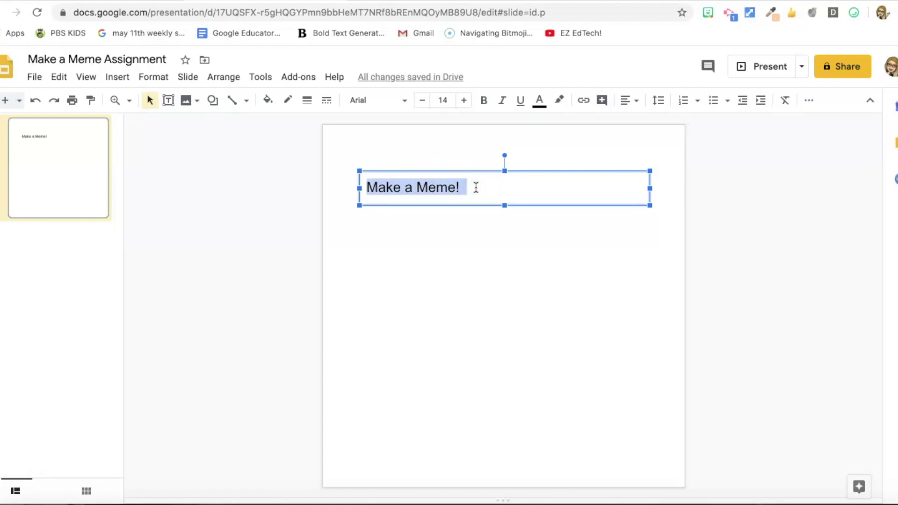
pyautogui.tripleClick(472, 187)
pyautogui.click(405, 100)
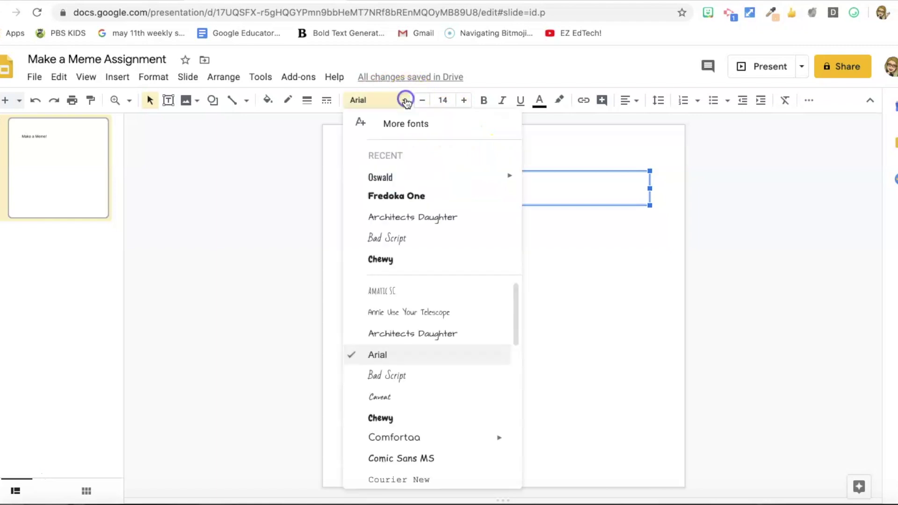
pyautogui.click(405, 176)
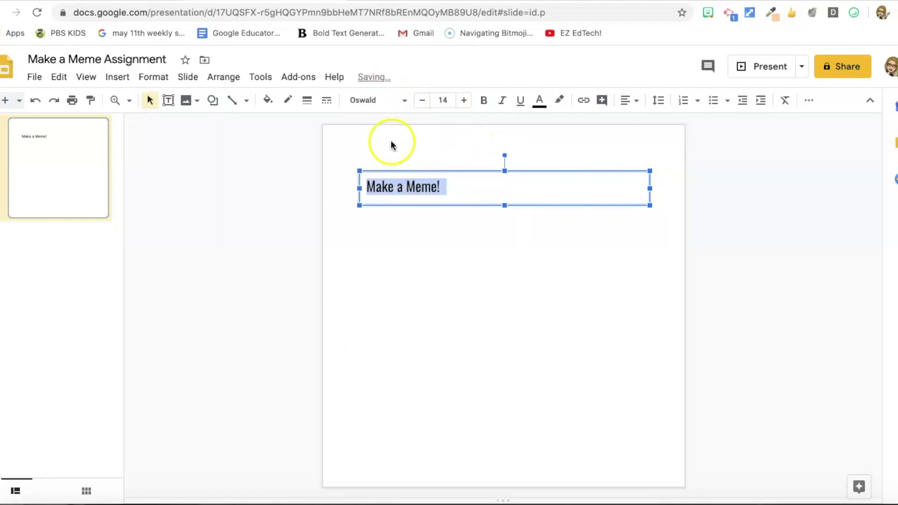
pyautogui.click(442, 100)
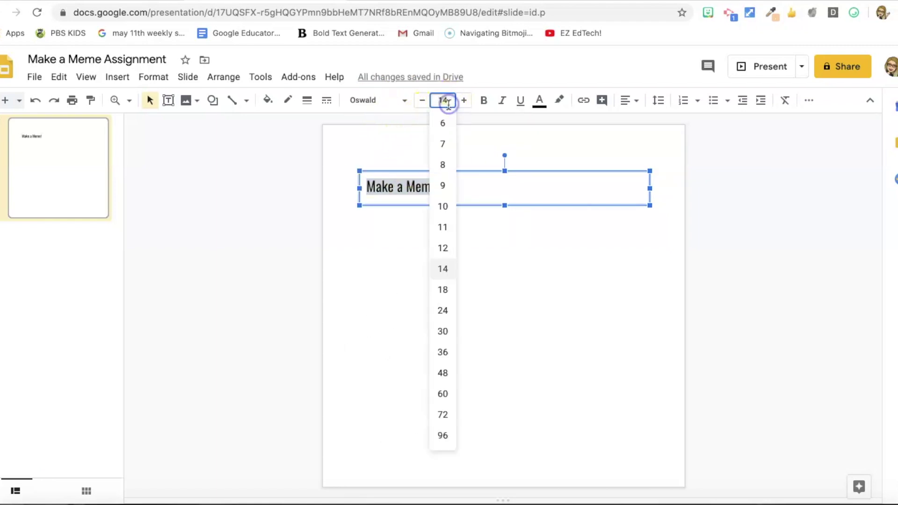
pyautogui.click(443, 374)
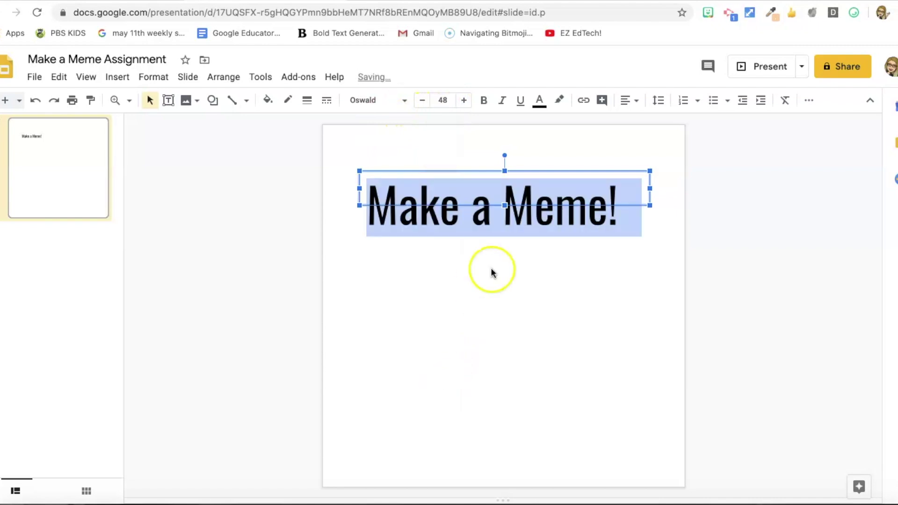
pyautogui.click(449, 99)
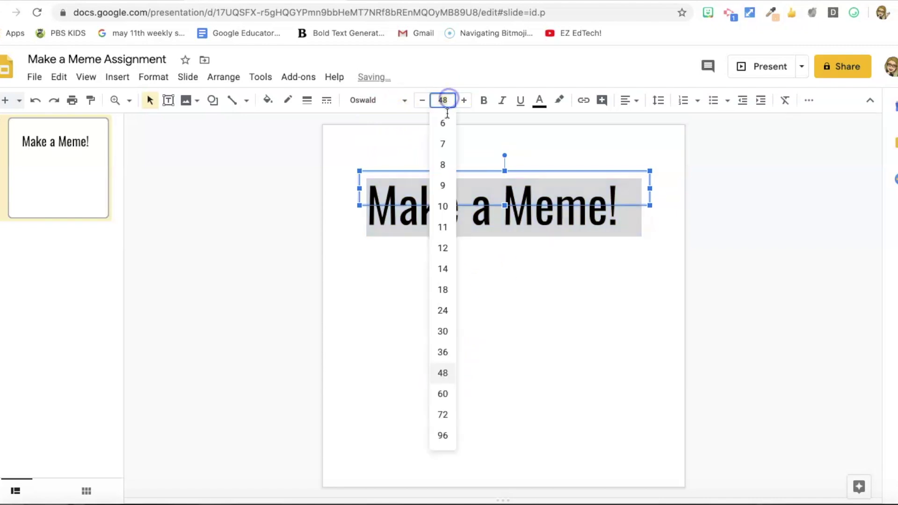
pyautogui.click(443, 389)
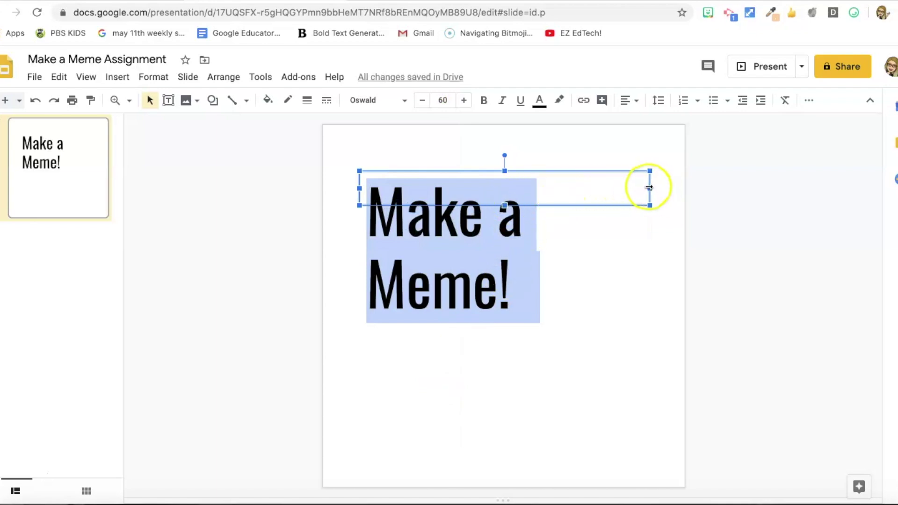
# Step: Resize the title box so it fits on one line and move it up
pyautogui.moveTo(650, 187); pyautogui.dragTo(670, 185)
pyautogui.moveTo(360, 188); pyautogui.dragTo(346, 189)
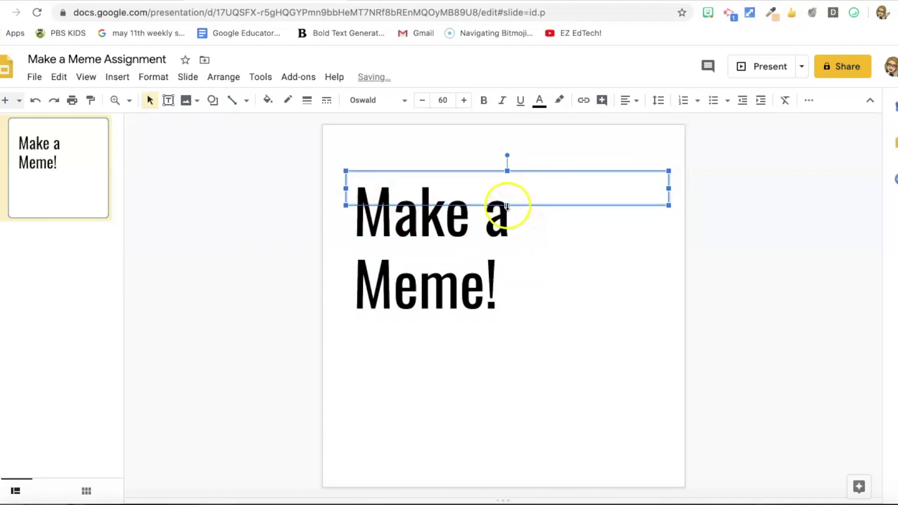
pyautogui.moveTo(507, 205); pyautogui.dragTo(507, 284)
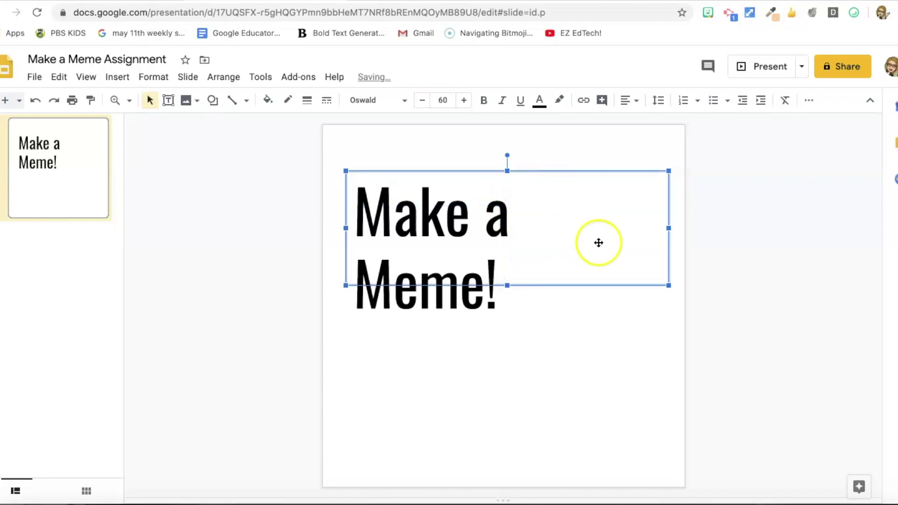
pyautogui.moveTo(346, 228); pyautogui.dragTo(339, 229)
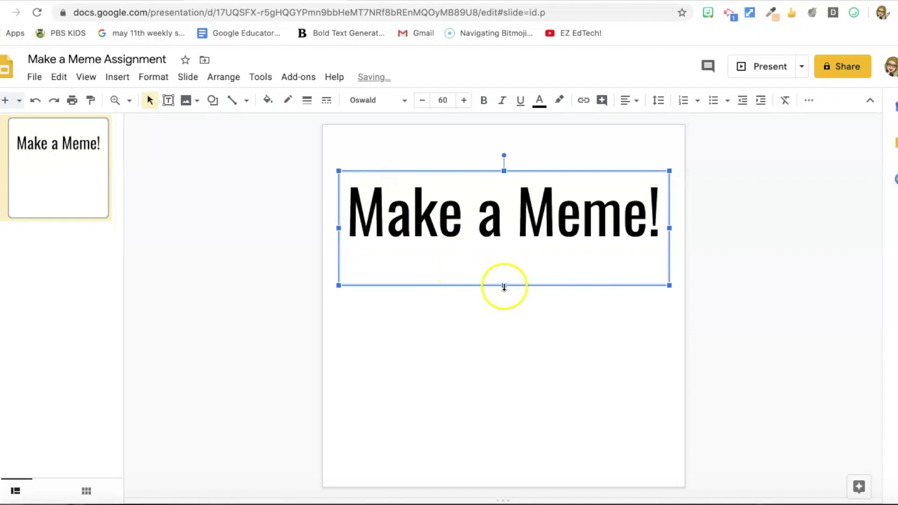
pyautogui.moveTo(504, 285); pyautogui.dragTo(503, 255)
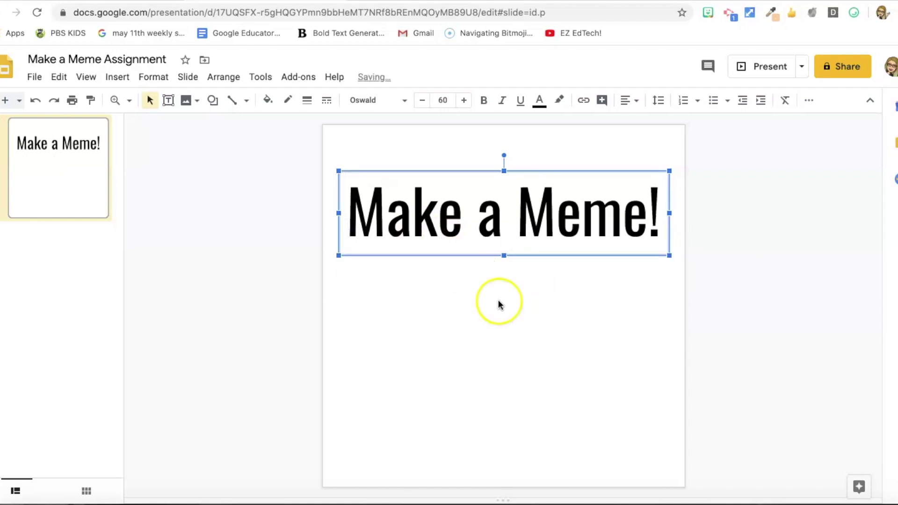
pyautogui.moveTo(505, 174); pyautogui.dragTo(504, 150)
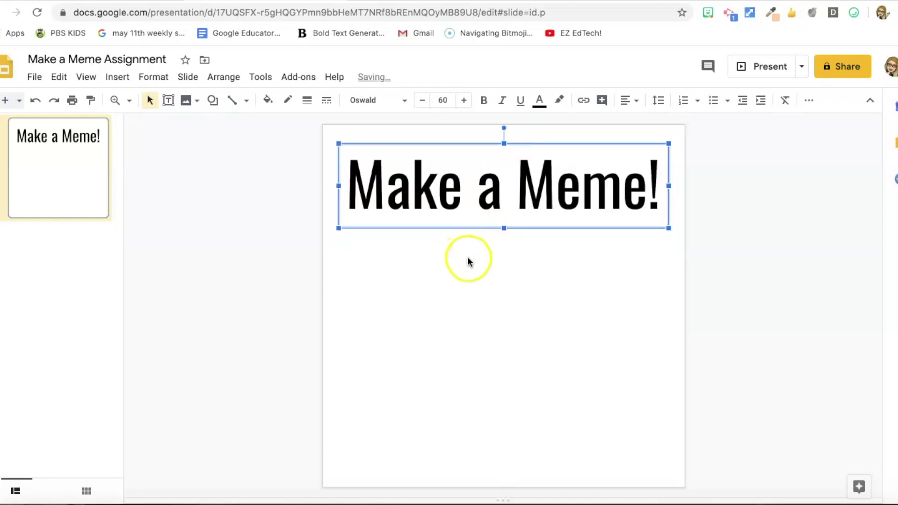
# Step: Center the title horizontally on the page and deselect it
pyautogui.click(225, 80)
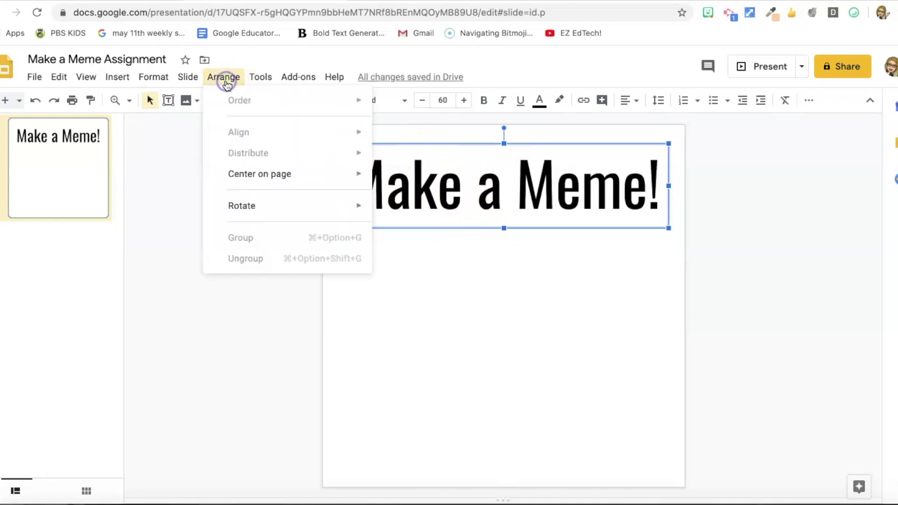
pyautogui.moveTo(249, 175)
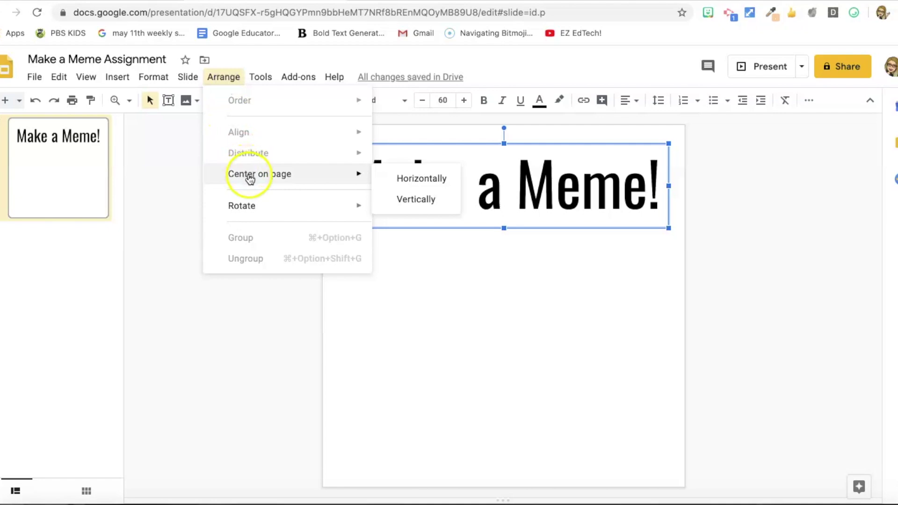
pyautogui.click(406, 184)
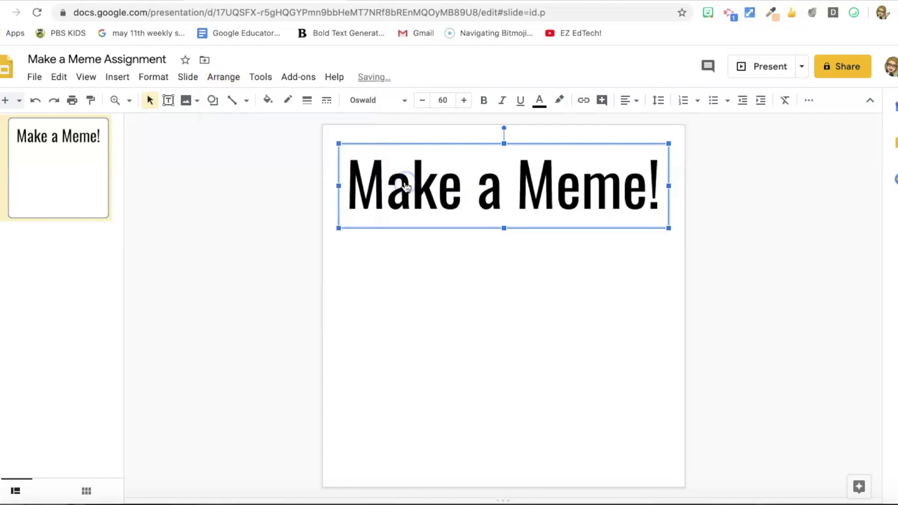
pyautogui.click(448, 291)
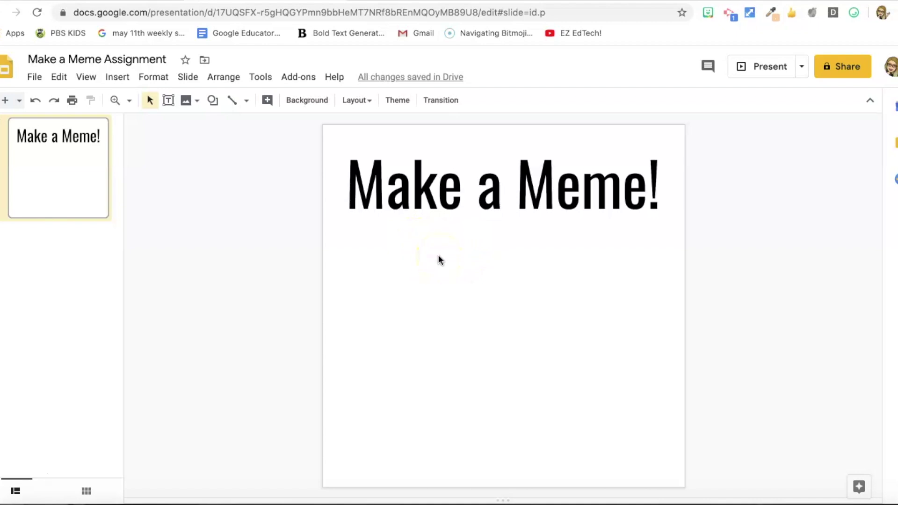
# Step: Draw a tall text box below the title stretching down the slide
pyautogui.click(168, 101)
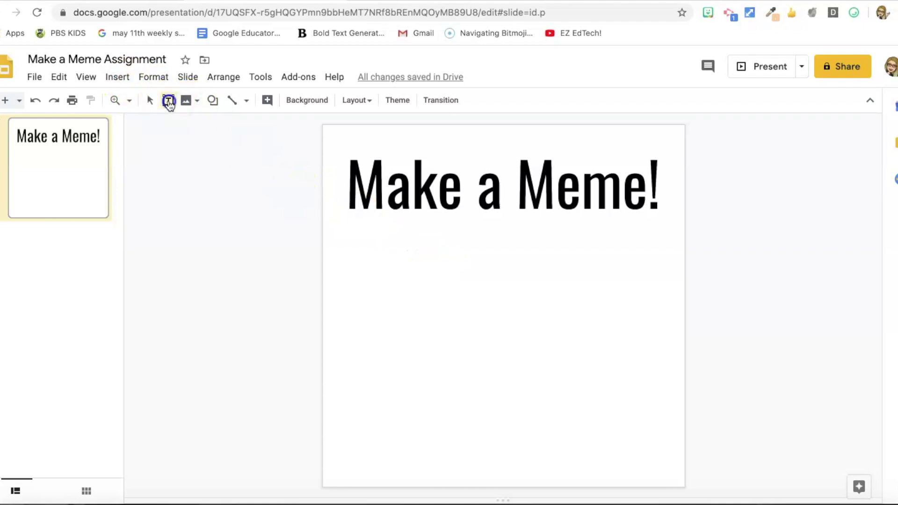
pyautogui.click(352, 247)
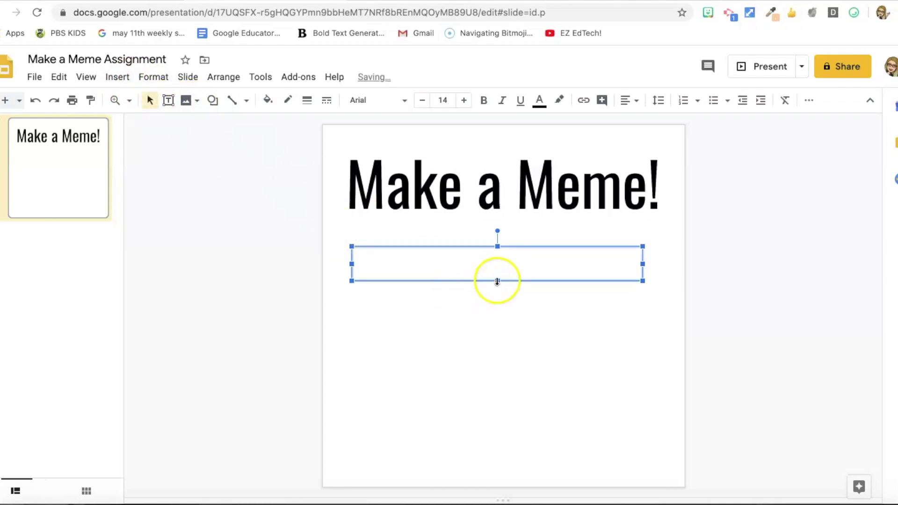
pyautogui.moveTo(497, 281); pyautogui.dragTo(477, 454)
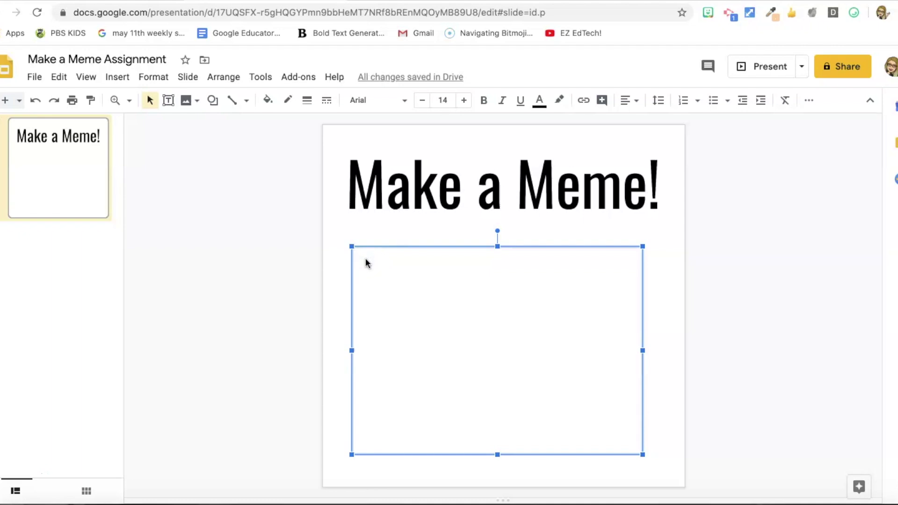
pyautogui.click(360, 258)
# Step: Type 'Watch the video on the next slide' in Oswald and bring up the emoji picker
pyautogui.click(376, 101)
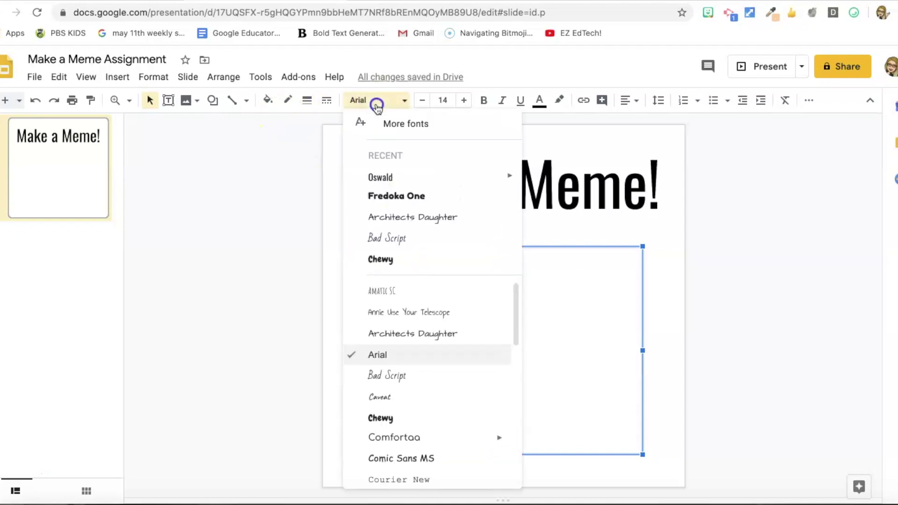
pyautogui.click(396, 180)
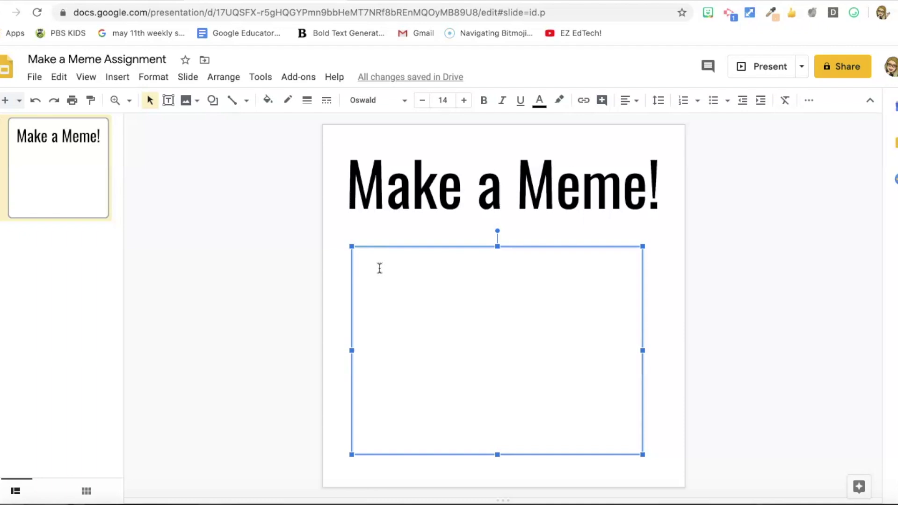
pyautogui.write('Watch the video on the next slide')
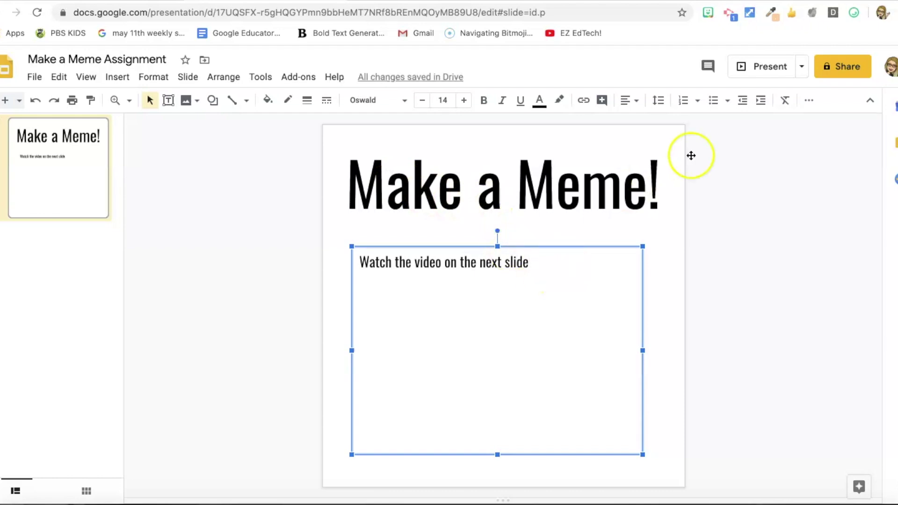
pyautogui.click(728, 101)
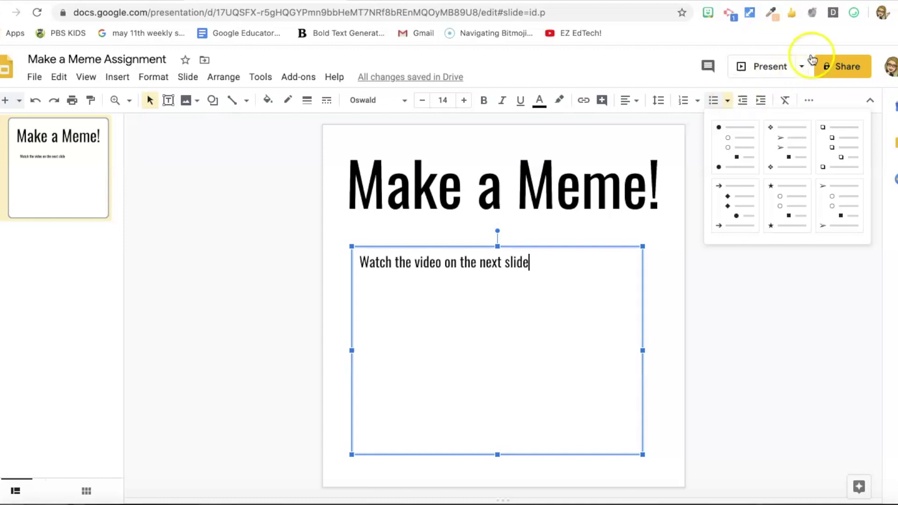
pyautogui.click(851, 15)
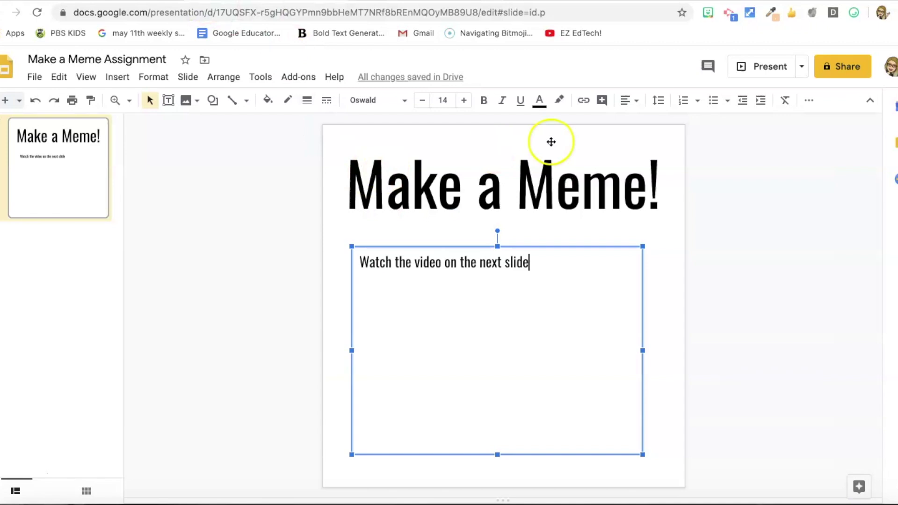
pyautogui.click(854, 13)
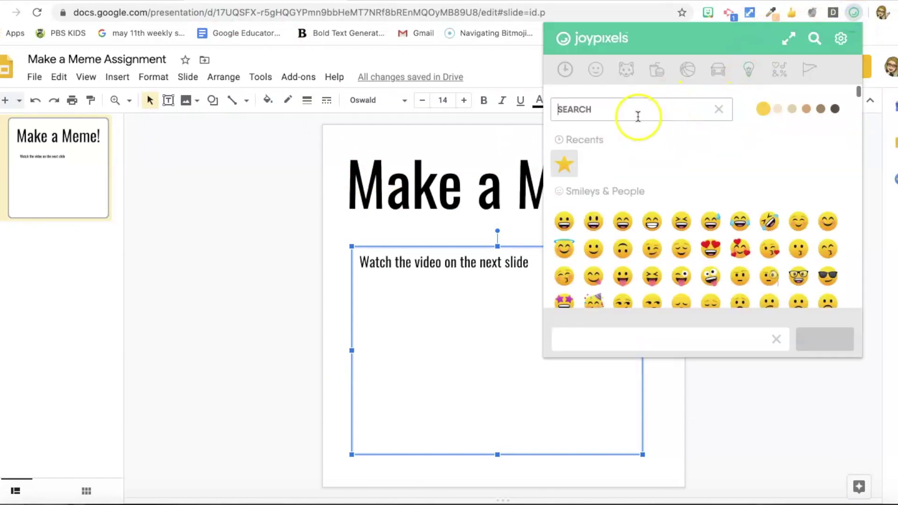
# Step: Search 'star' in JoyPixels and copy the star emoji to the clipboard
pyautogui.click(634, 114)
pyautogui.write('s')
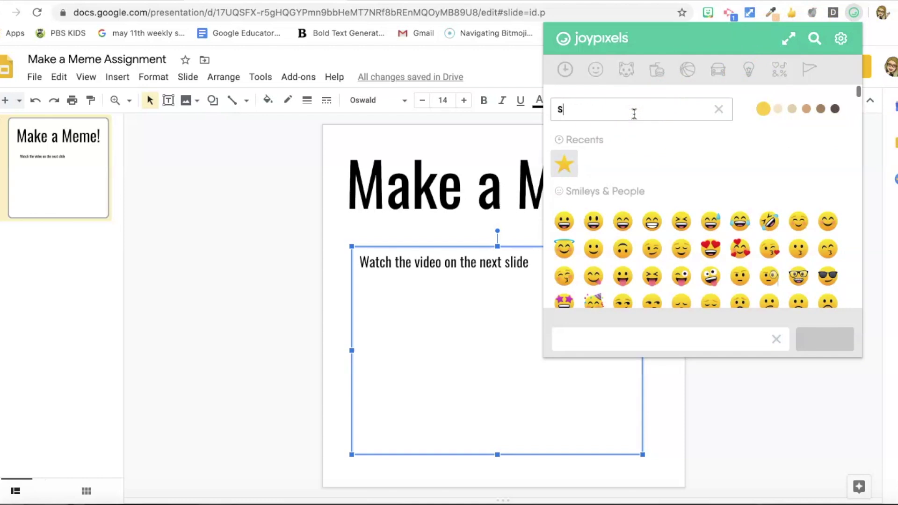
pyautogui.write('tar')
pyautogui.click(634, 115)
pyautogui.click(611, 184)
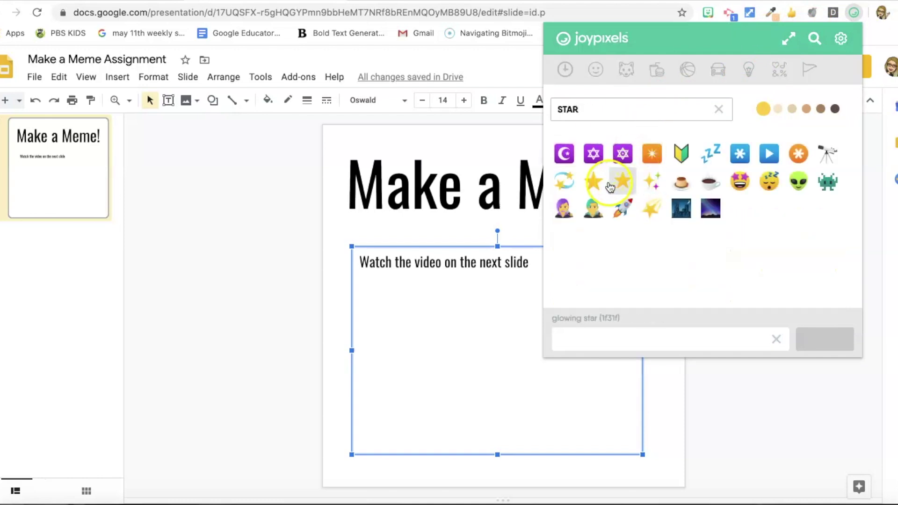
pyautogui.click(597, 183)
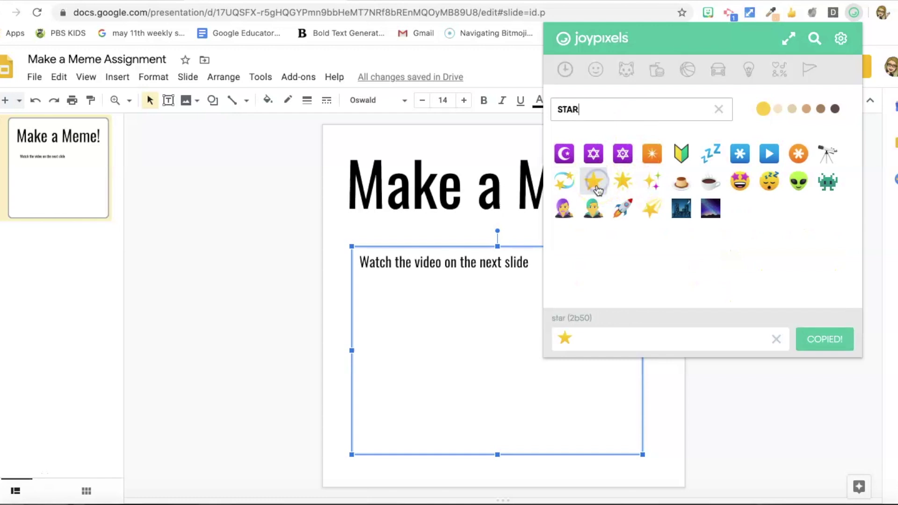
pyautogui.click(626, 329)
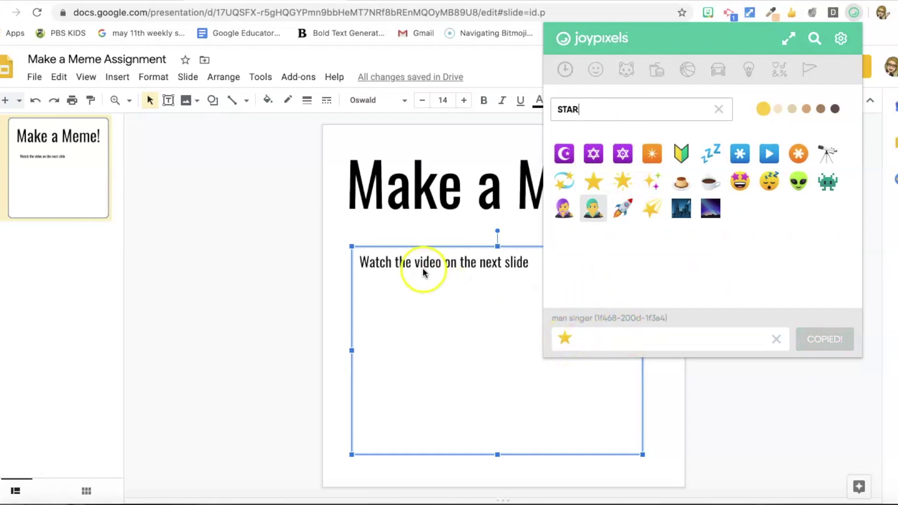
pyautogui.click(359, 261)
# Step: Paste the star before 'Watch' and add the remaining star-marked instruction lines
pyautogui.click(362, 260)
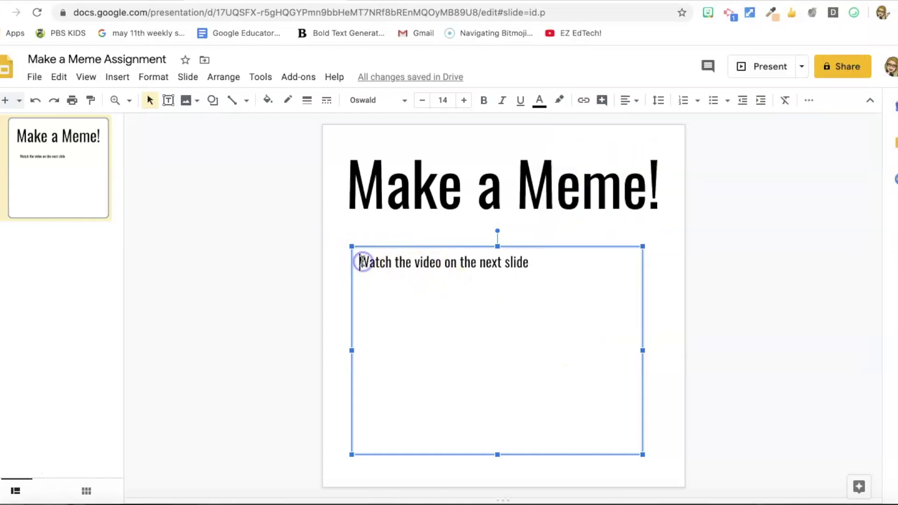
pyautogui.write('⭐')
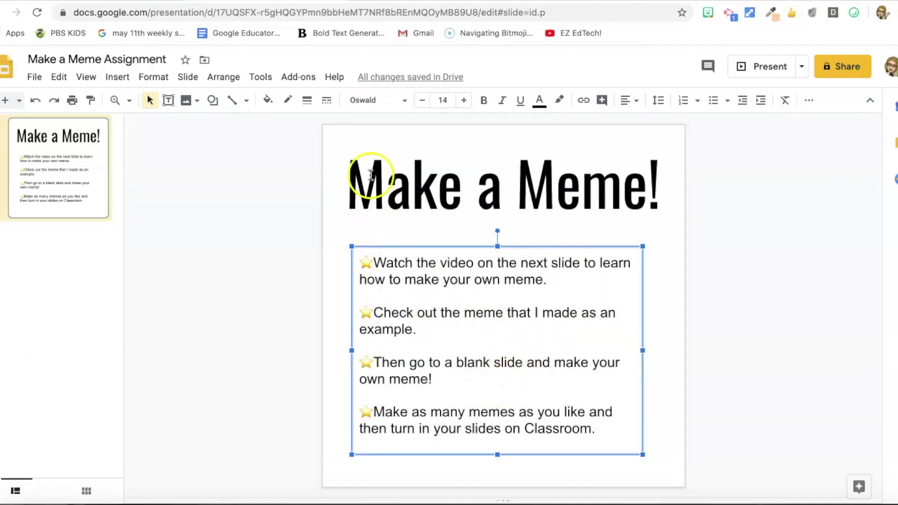
pyautogui.click(361, 229)
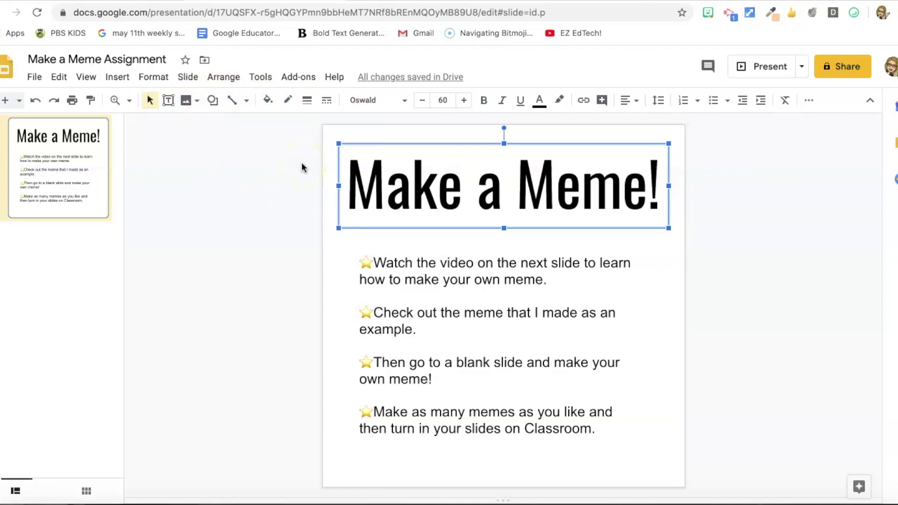
# Step: Set the slide background to solid light green
pyautogui.click(331, 268)
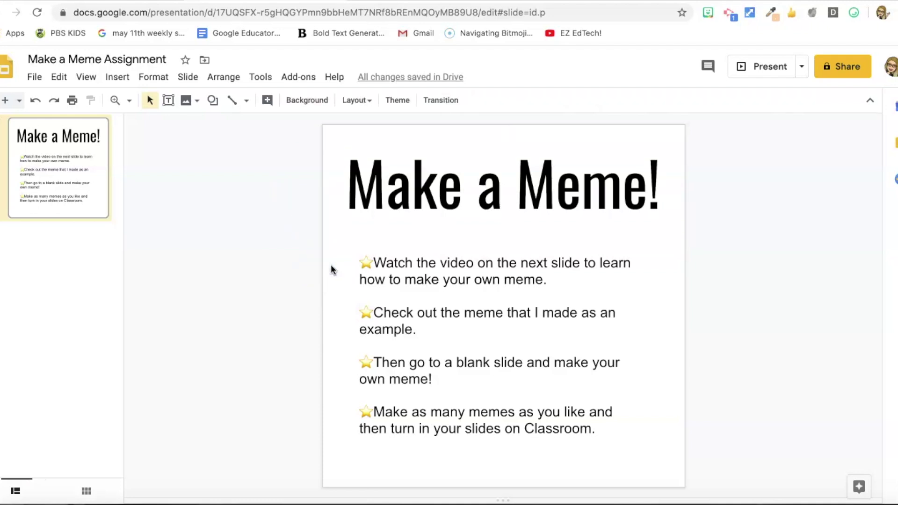
pyautogui.click(313, 103)
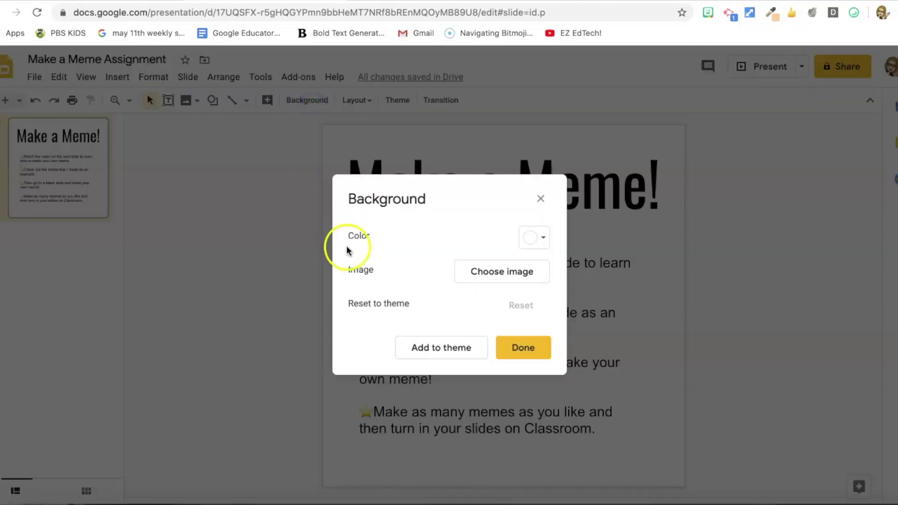
pyautogui.click(527, 241)
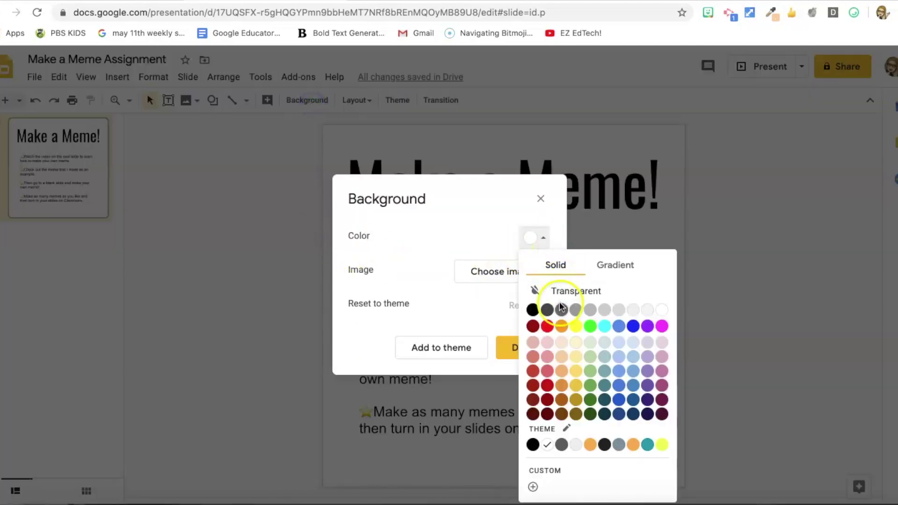
pyautogui.click(589, 373)
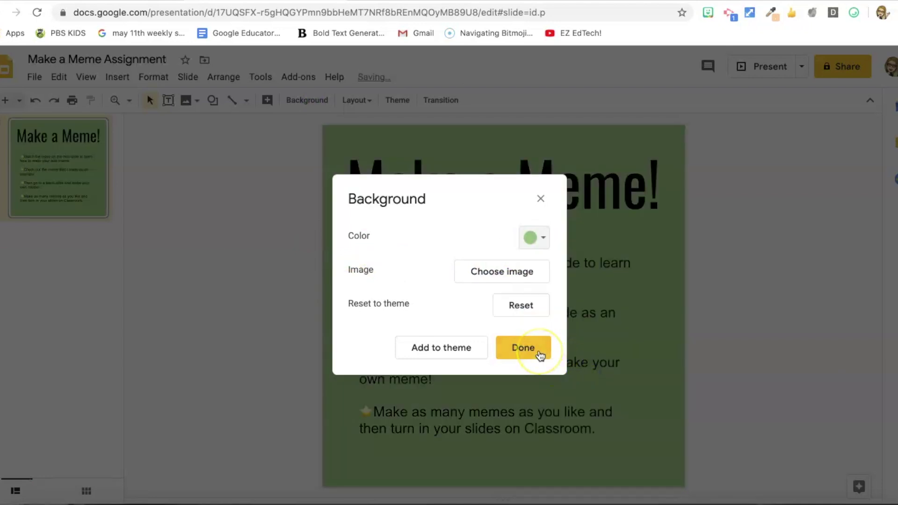
pyautogui.click(540, 355)
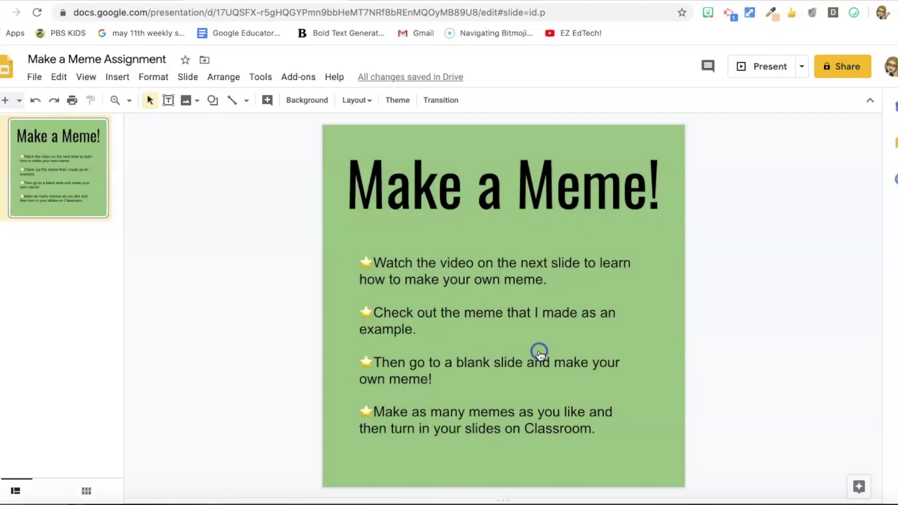
# Step: Add a slide with its placeholders deleted, then two more blank slides after it
pyautogui.click(6, 102)
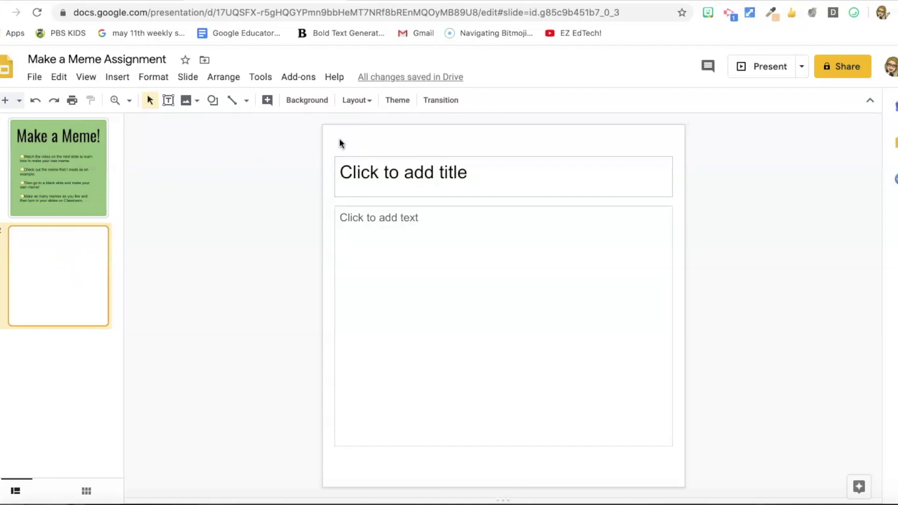
pyautogui.moveTo(340, 140); pyautogui.dragTo(353, 298)
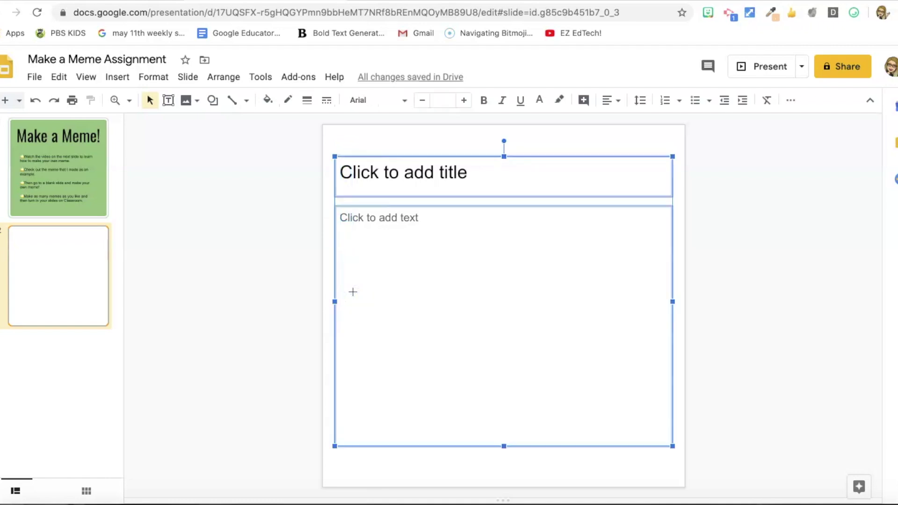
pyautogui.press('Delete')
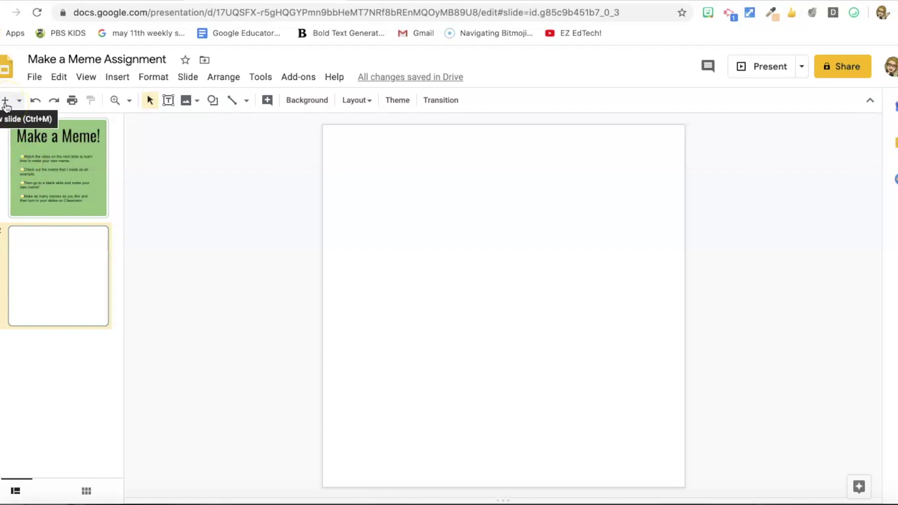
pyautogui.click(68, 277)
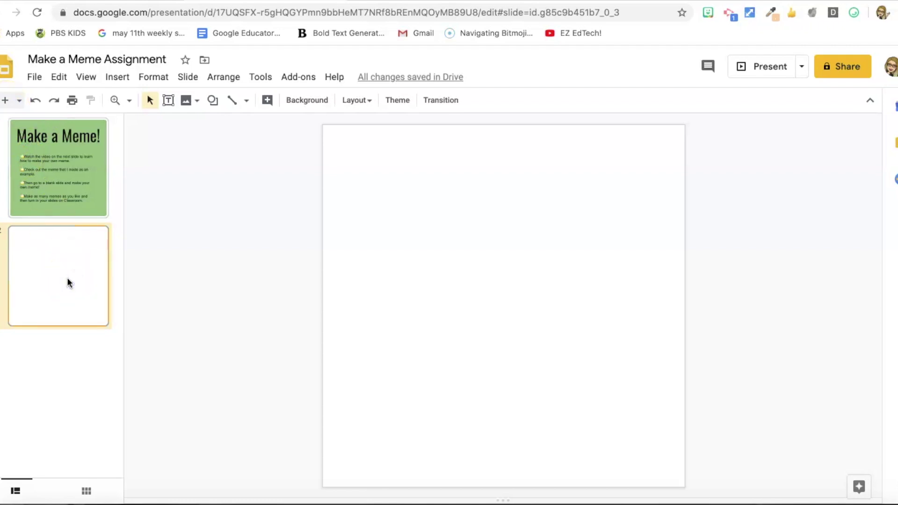
pyautogui.hotkey('ctrl', 'm')
pyautogui.hotkey('ctrl', 'm')
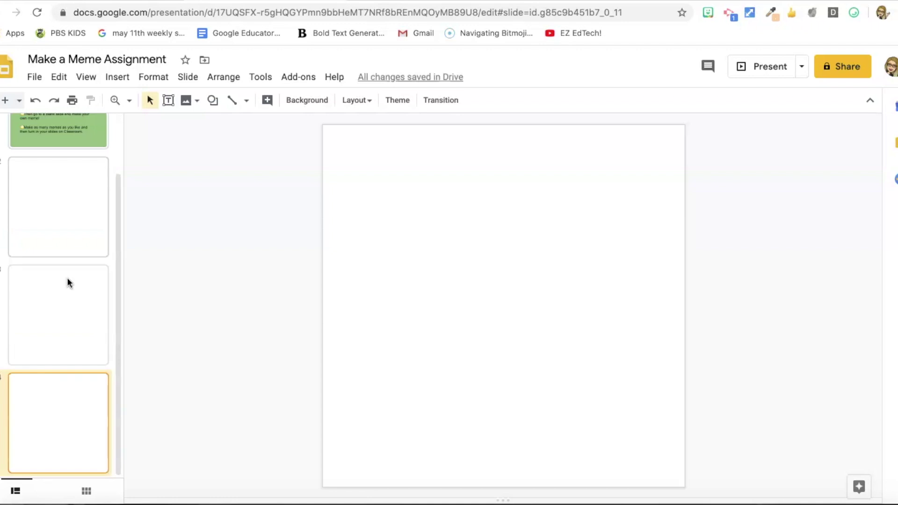
pyautogui.scroll(3, 66, 313)
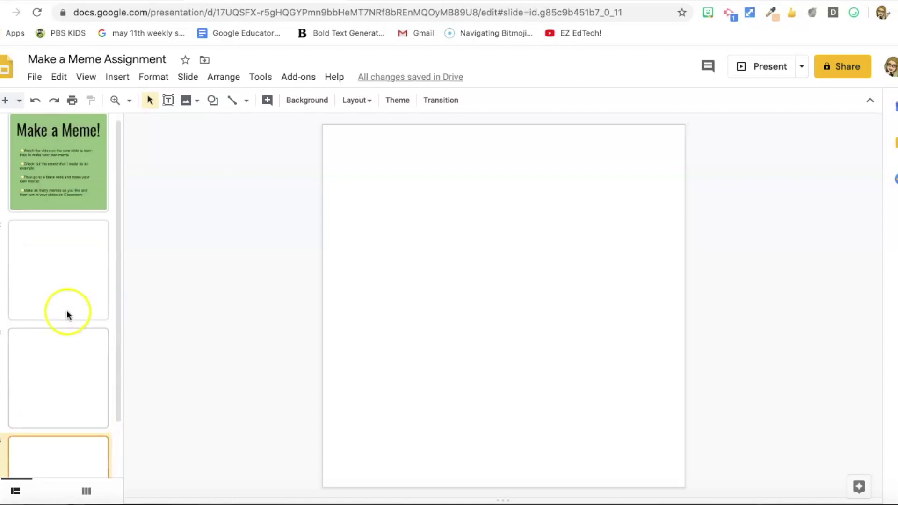
# Step: Insert the 'STUDENT TUTORIAL: Make a Meme' YouTube video onto slide 2 from its pasted URL
pyautogui.click(62, 262)
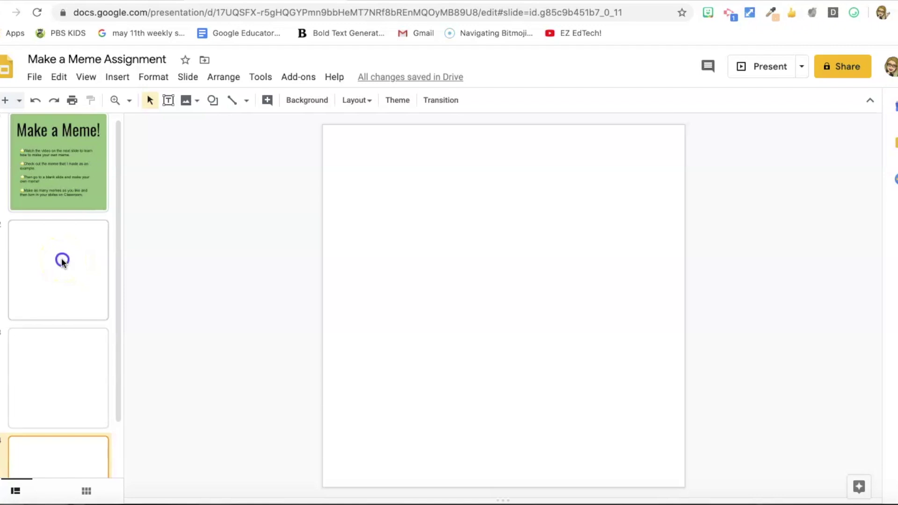
pyautogui.click(125, 80)
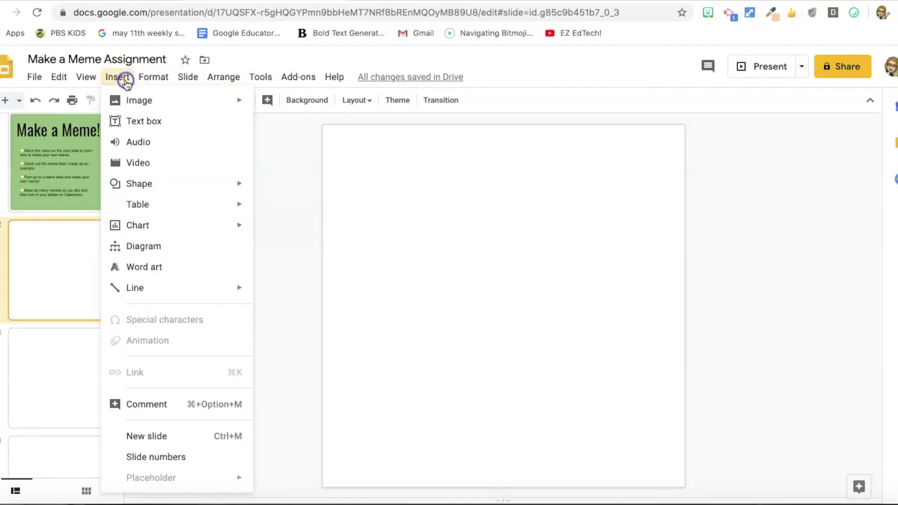
pyautogui.click(137, 165)
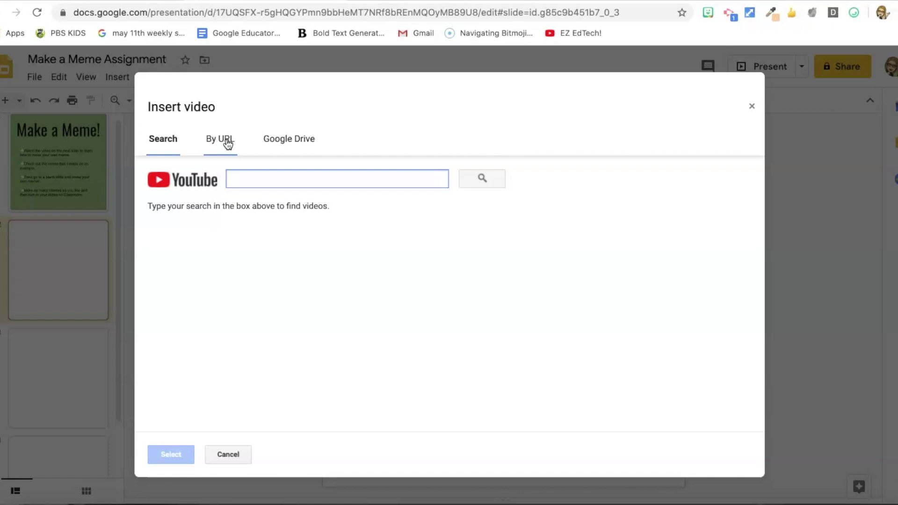
pyautogui.click(228, 140)
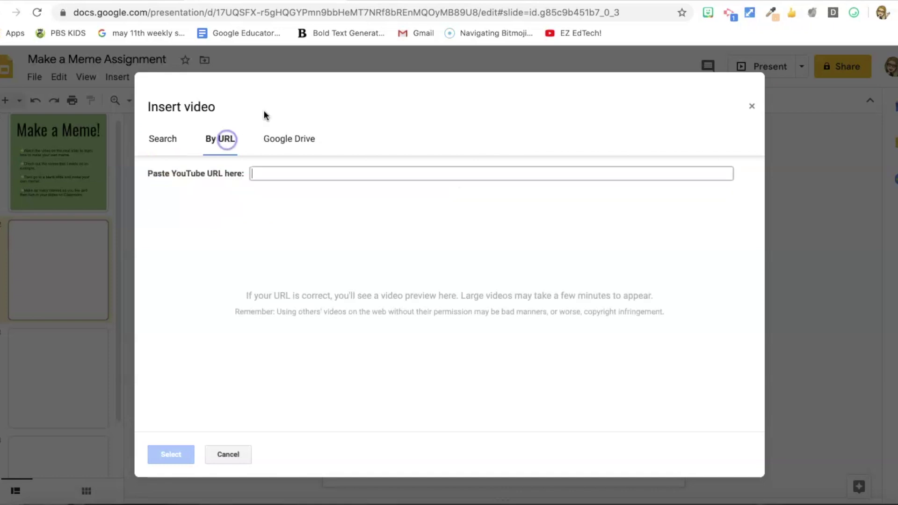
pyautogui.click(286, 170)
pyautogui.write('https://youtu.be/ECrct3cUhPA')
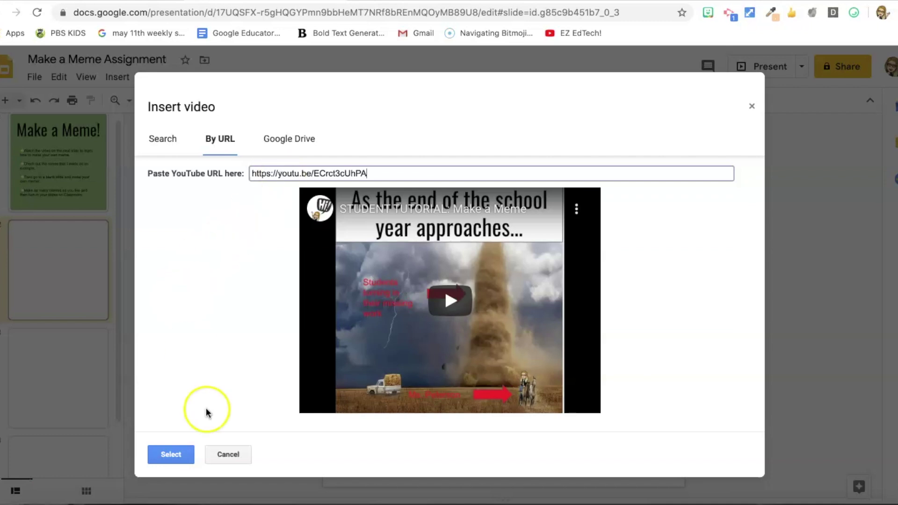
pyautogui.click(170, 455)
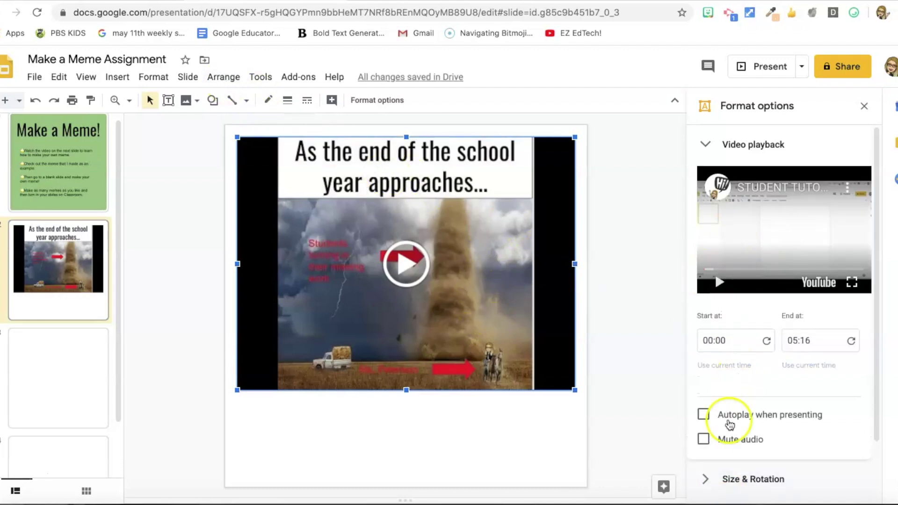
pyautogui.scroll(-3, 725, 463)
pyautogui.scroll(1, 726, 461)
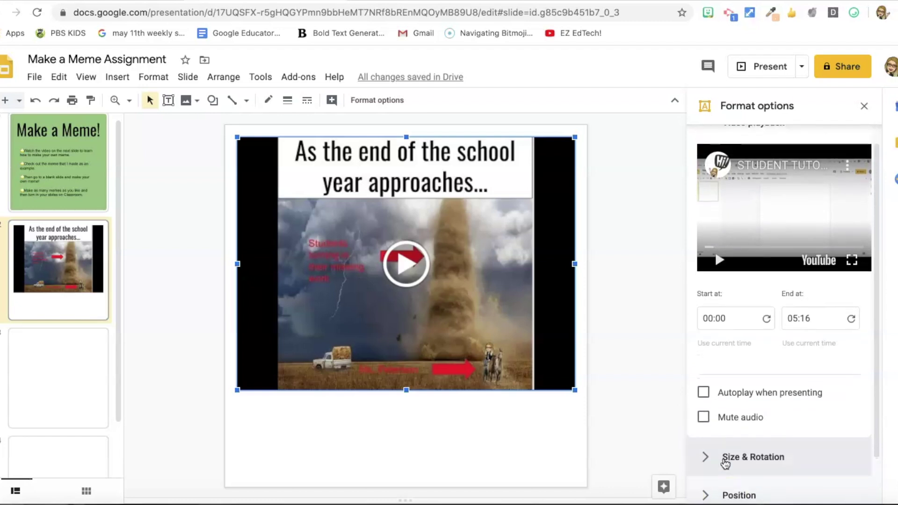
pyautogui.scroll(-2, 725, 463)
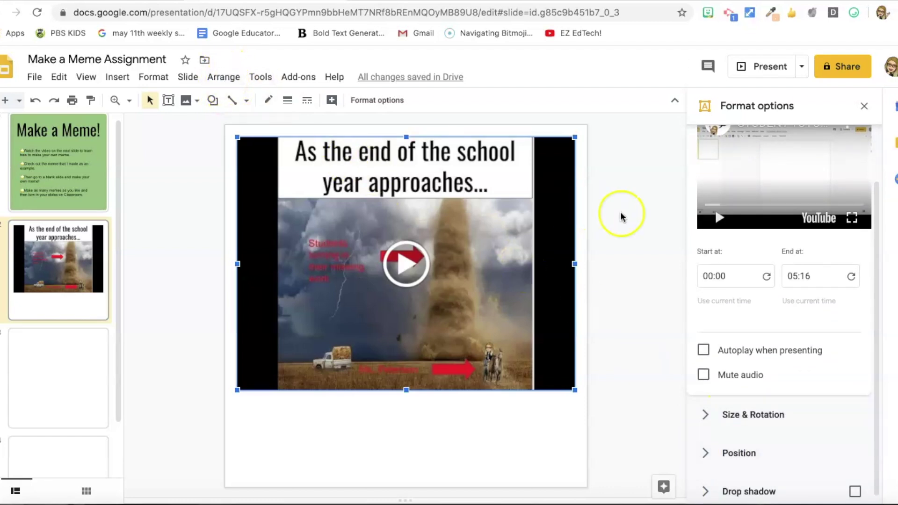
pyautogui.scroll(2, 715, 239)
pyautogui.scroll(-1, 717, 239)
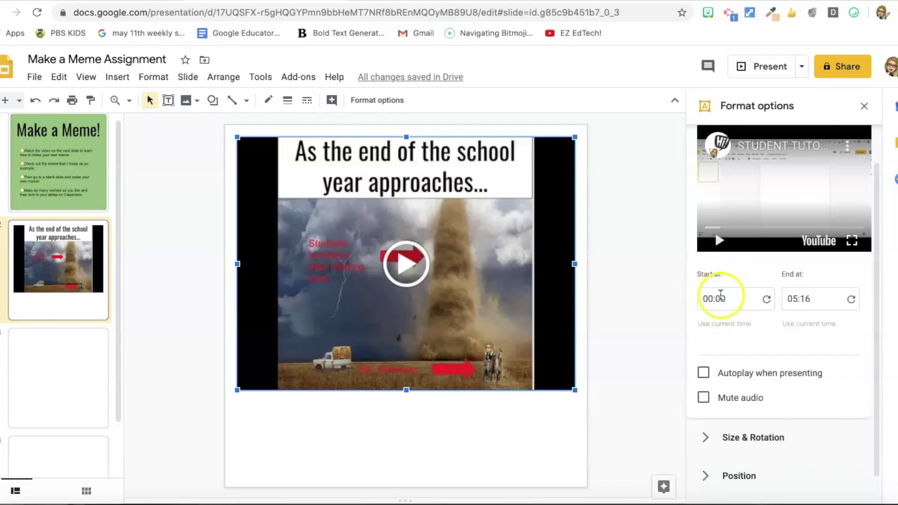
pyautogui.scroll(1, 720, 301)
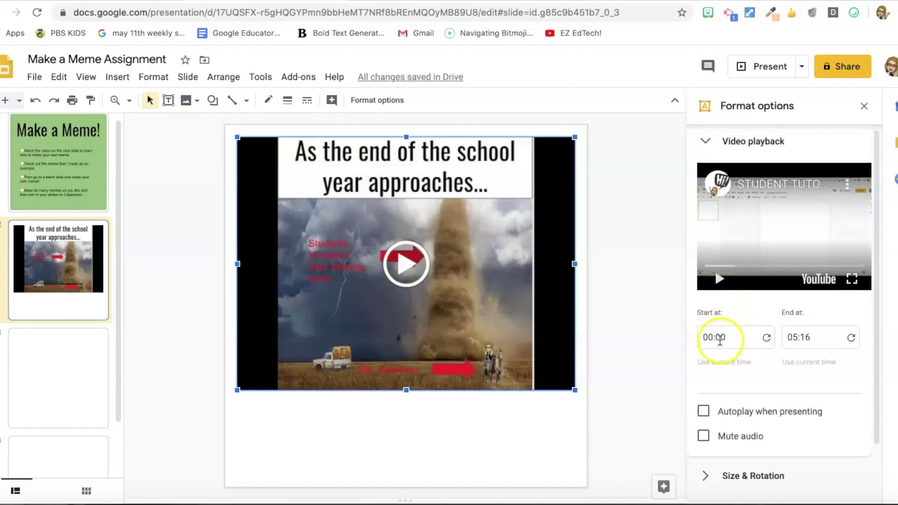
pyautogui.click(721, 337)
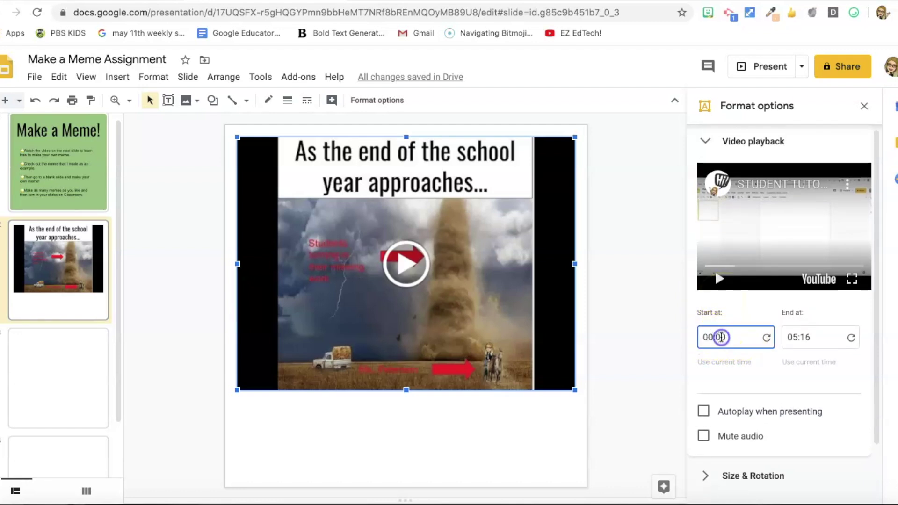
pyautogui.click(803, 337)
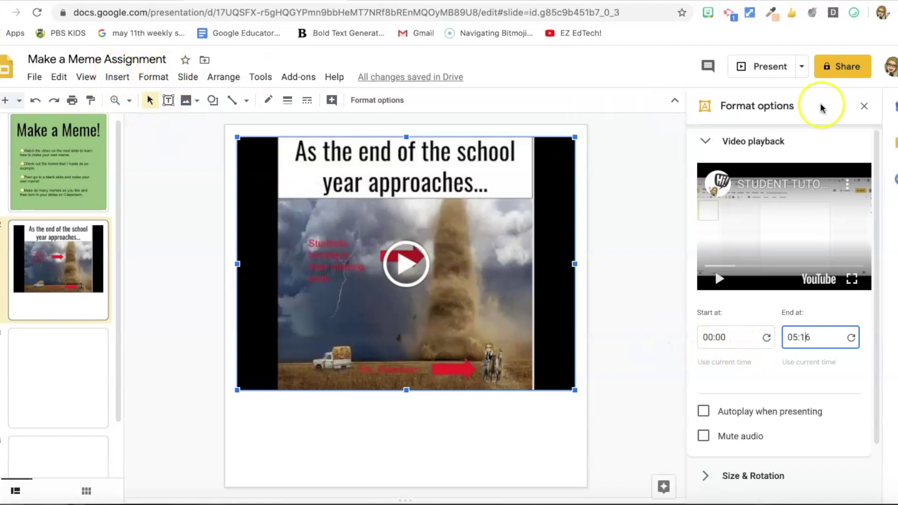
# Step: Centre the tutorial video horizontally and vertically on slide 2, then switch to blank slide 3
pyautogui.click(864, 106)
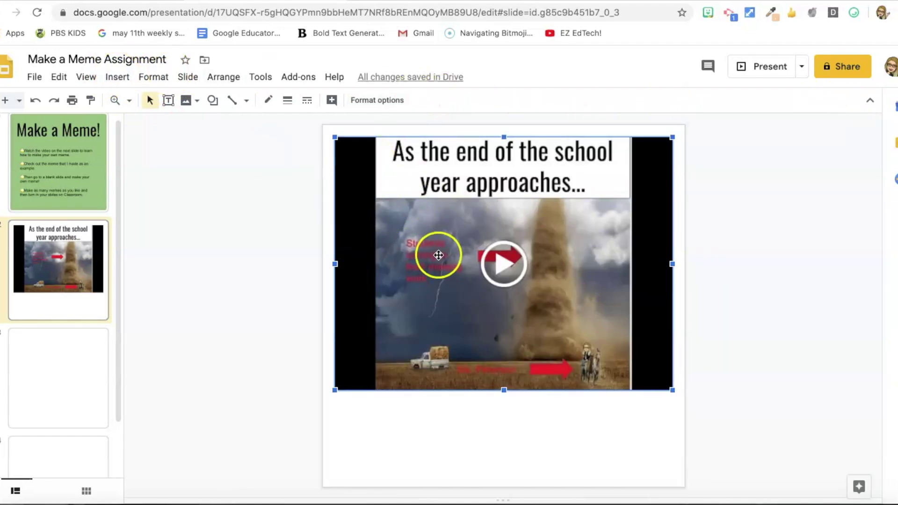
pyautogui.click(222, 78)
pyautogui.moveTo(246, 176)
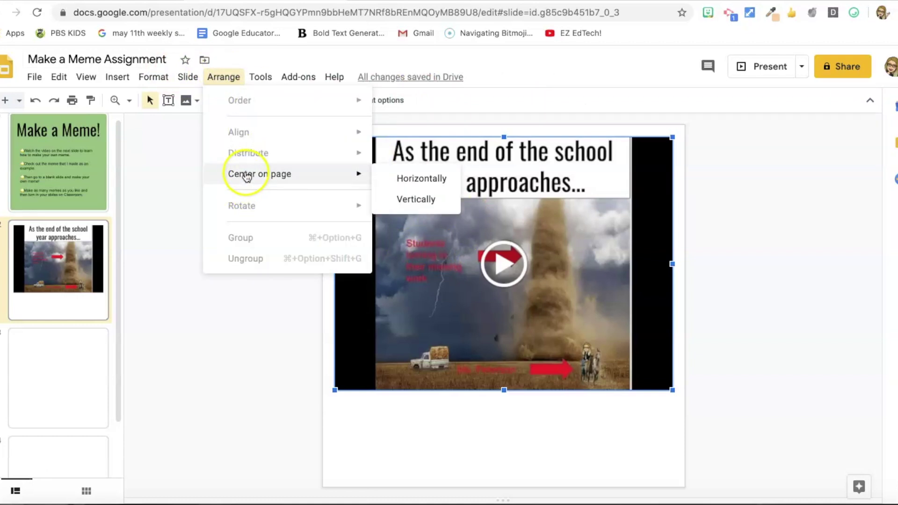
pyautogui.click(421, 177)
pyautogui.click(225, 77)
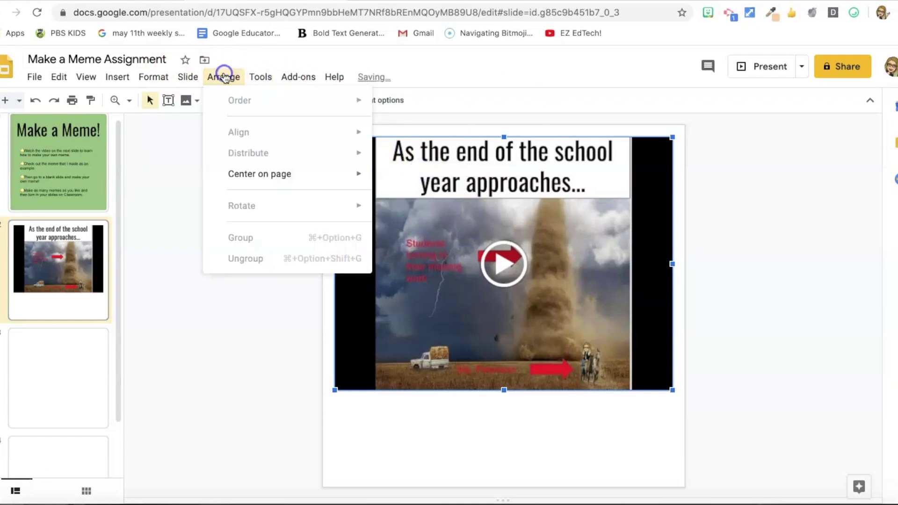
pyautogui.moveTo(243, 171)
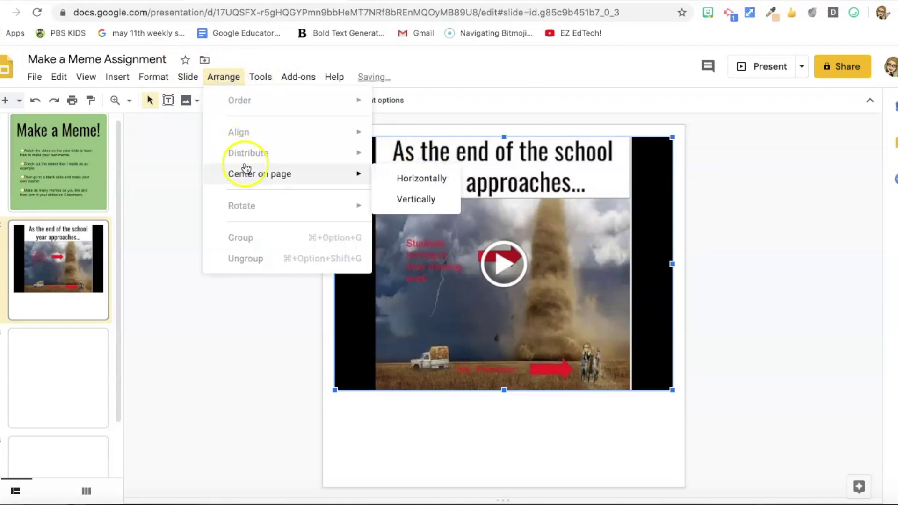
pyautogui.click(406, 200)
pyautogui.click(293, 225)
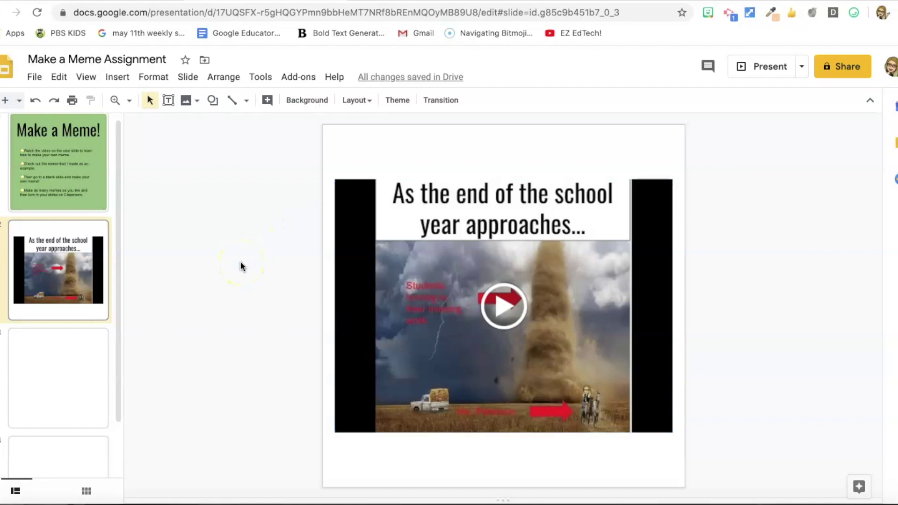
pyautogui.click(44, 356)
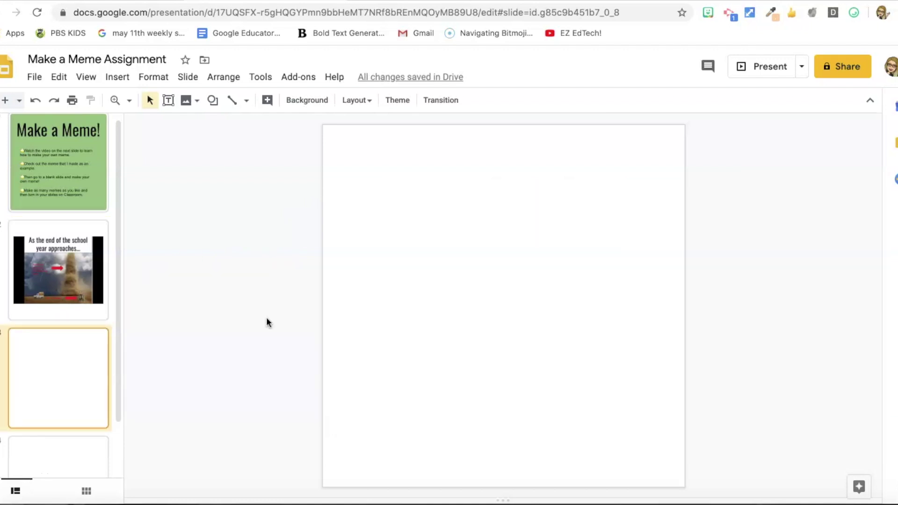
# Step: Open the slide background image chooser and search Google Images for 'tornado'
pyautogui.click(251, 215)
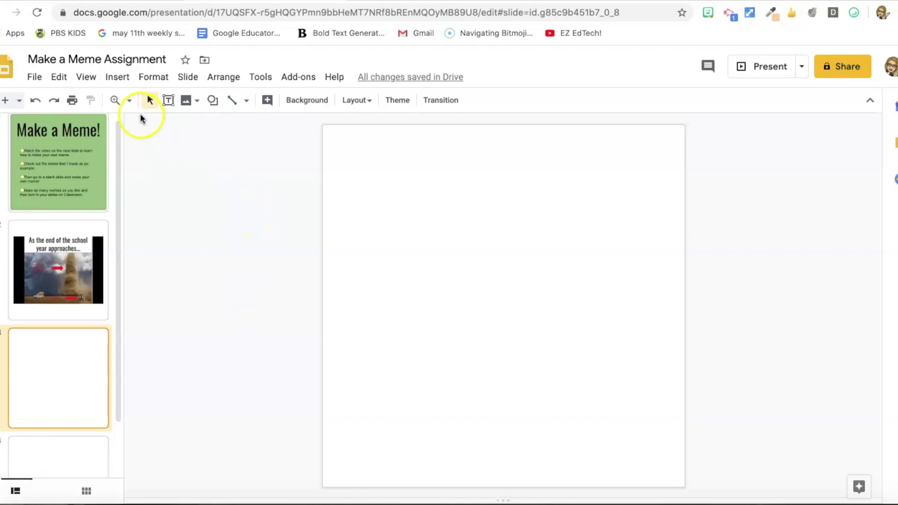
pyautogui.click(116, 80)
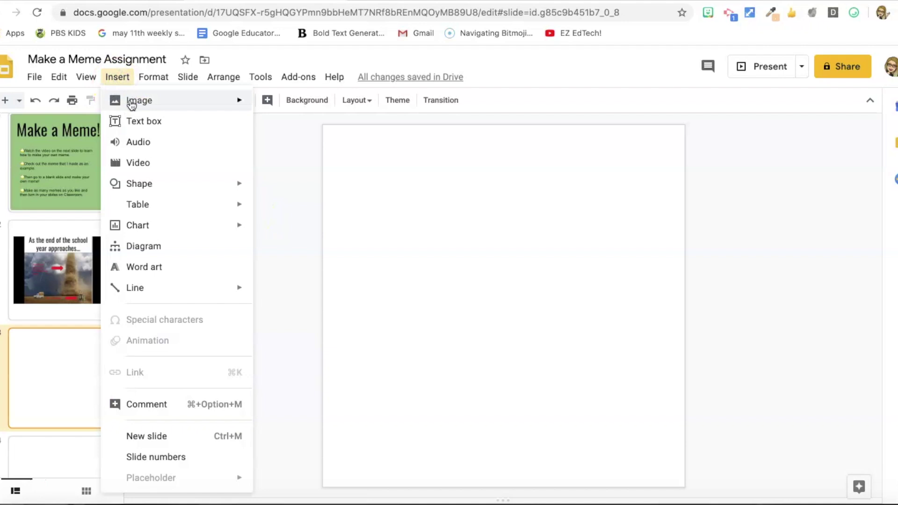
pyautogui.moveTo(134, 104)
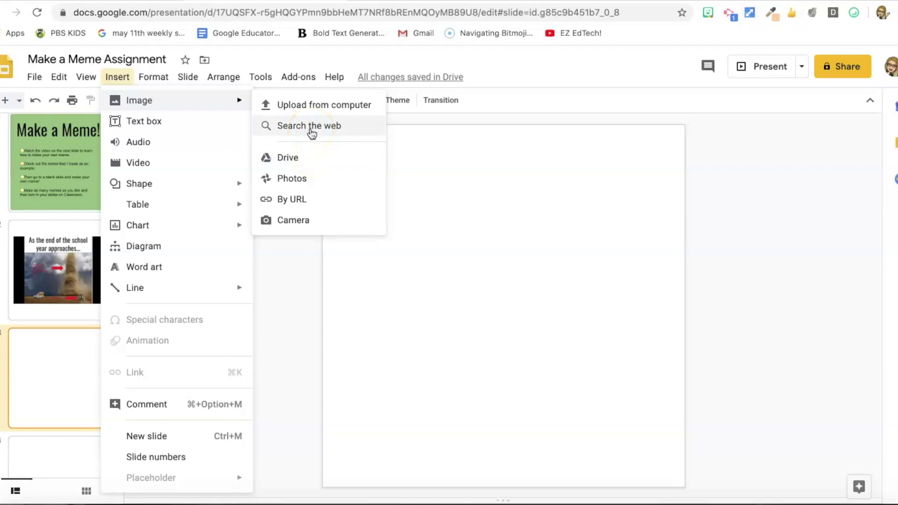
pyautogui.click(295, 271)
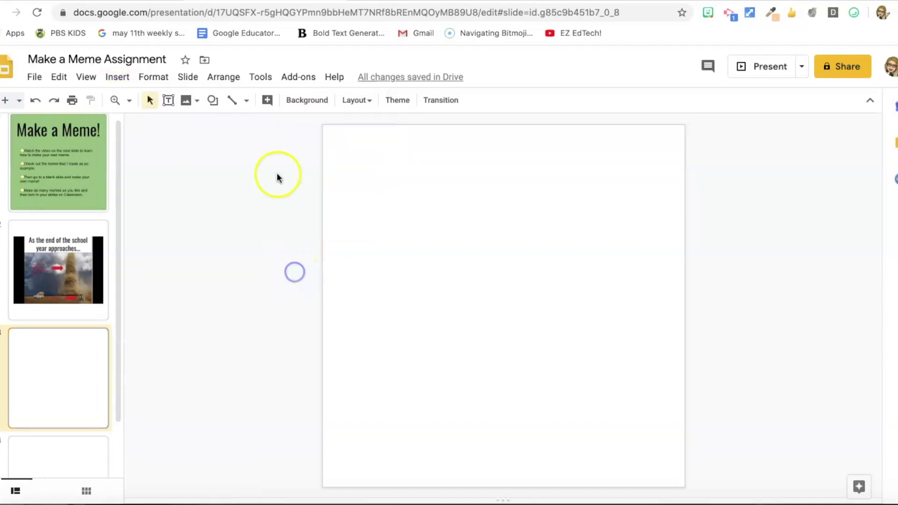
pyautogui.click(300, 101)
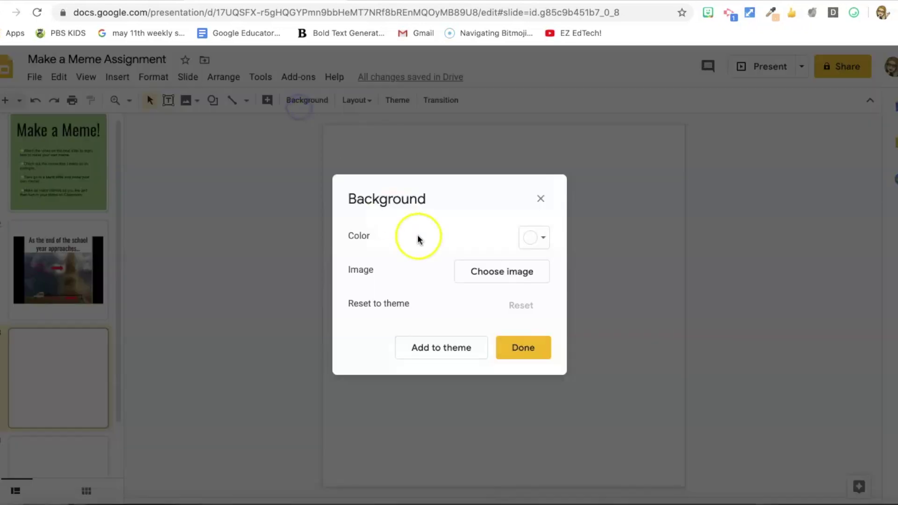
pyautogui.click(484, 273)
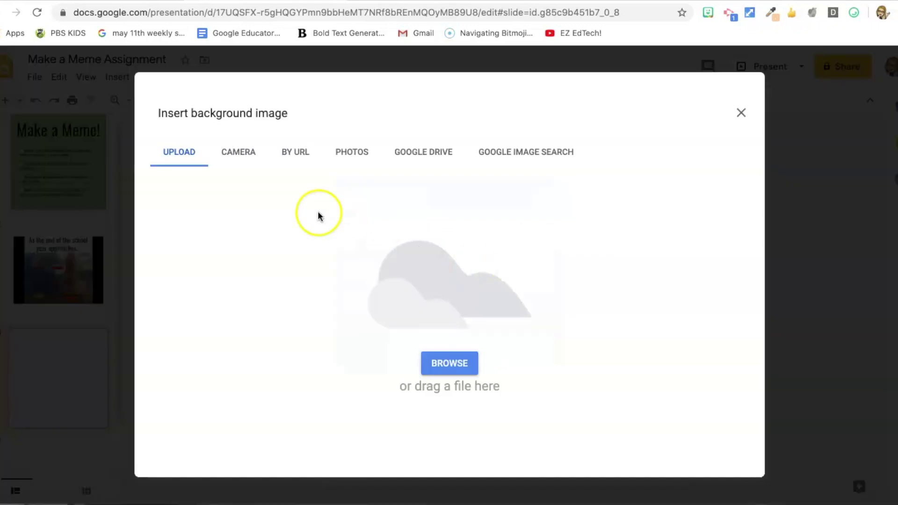
pyautogui.click(519, 155)
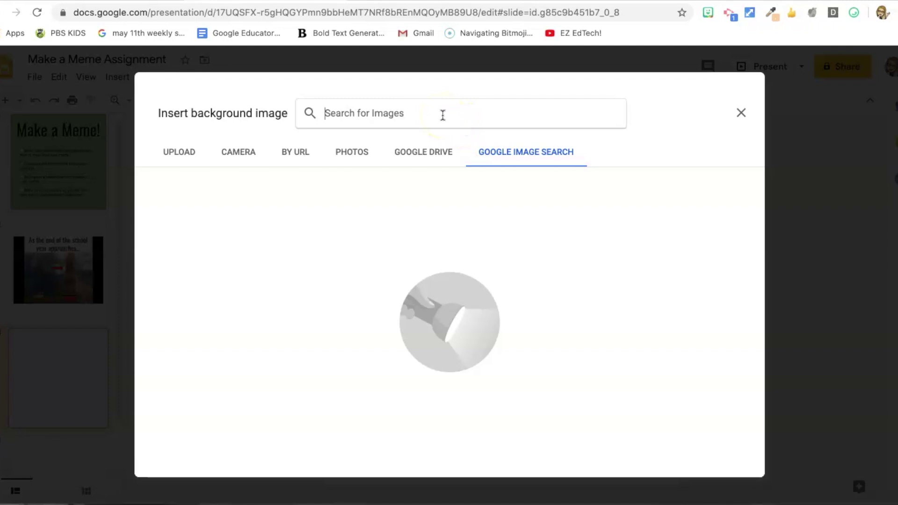
pyautogui.write('torn')
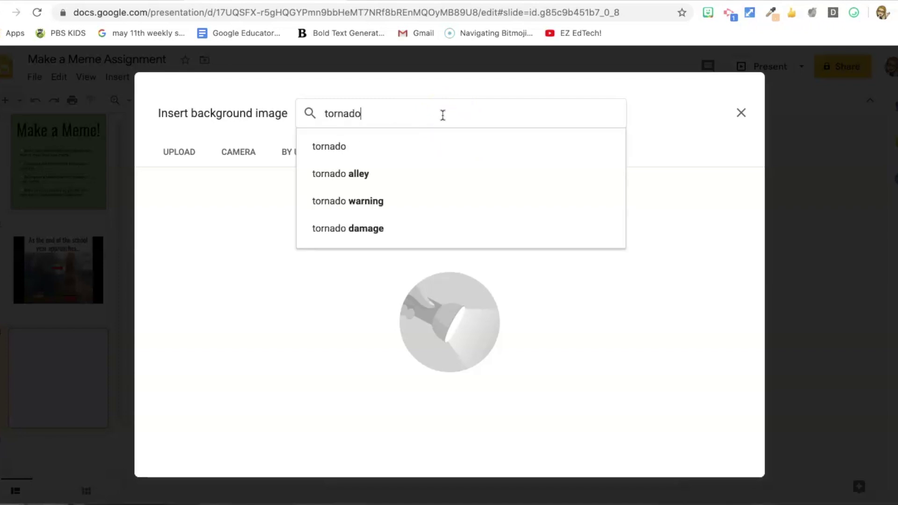
pyautogui.write('ado')
pyautogui.press('Return')
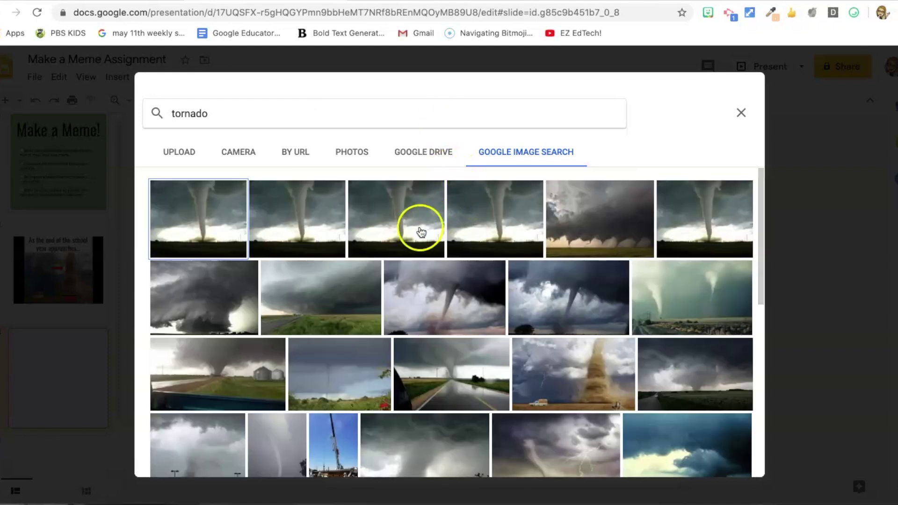
# Step: Set the tornado photo with a truck and horses as slide 3's background
pyautogui.scroll(-1, 459, 298)
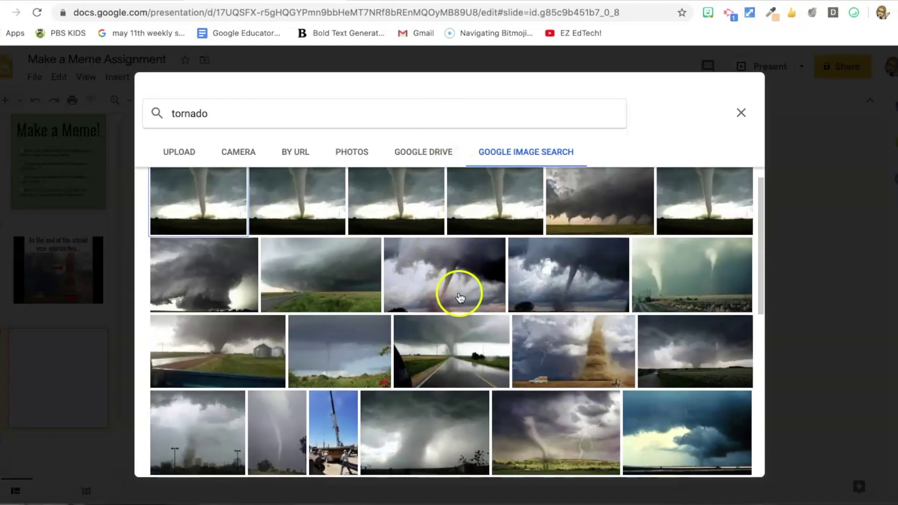
pyautogui.click(566, 344)
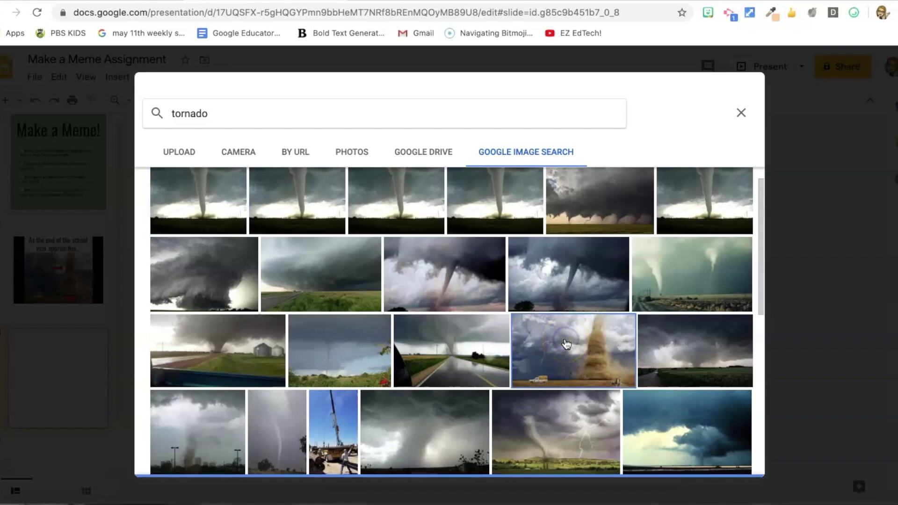
pyautogui.click(725, 459)
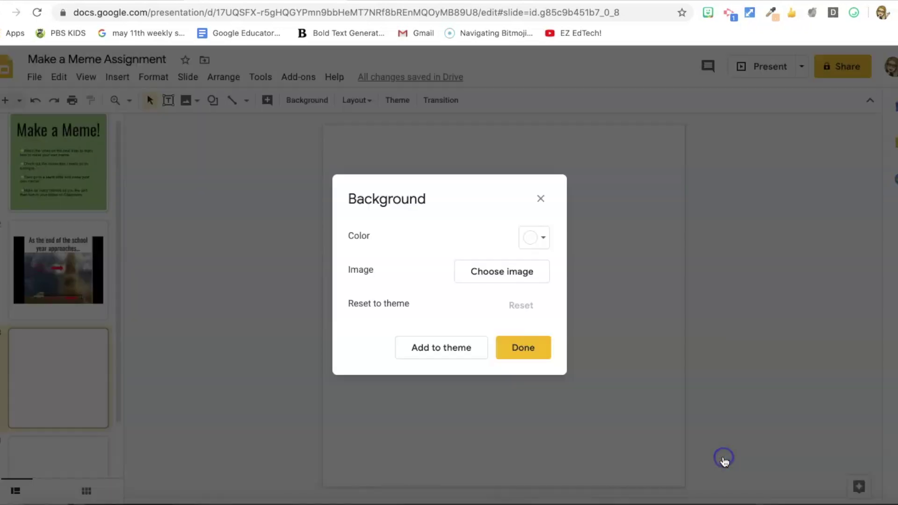
pyautogui.click(522, 350)
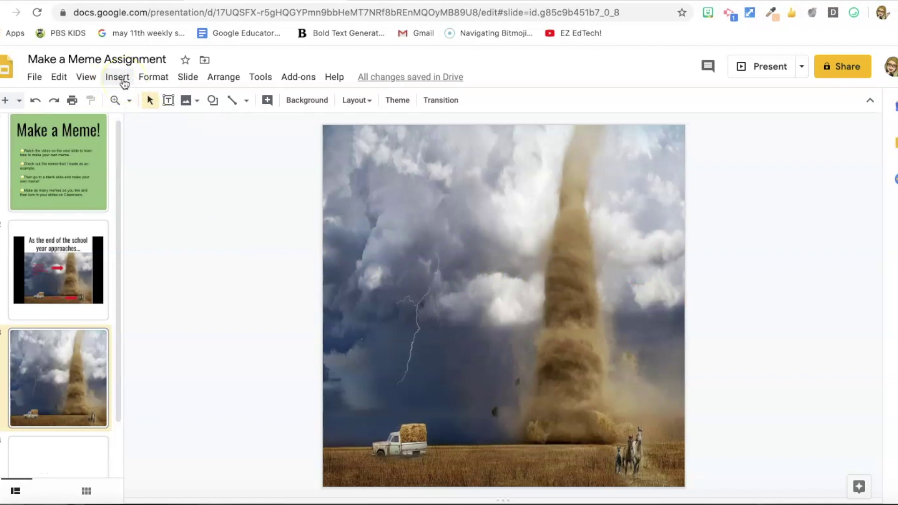
# Step: Draw a rectangle and stretch it into a full-width band across the top of slide 3
pyautogui.click(123, 82)
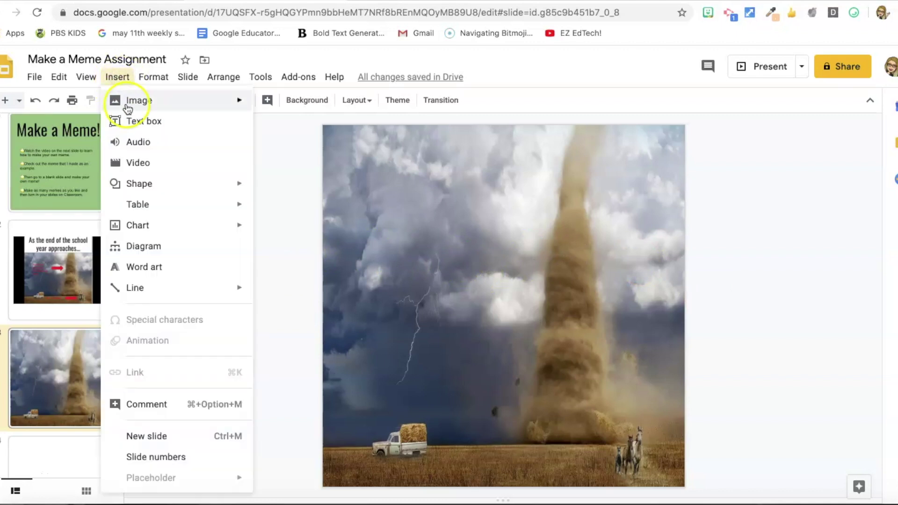
pyautogui.moveTo(143, 183)
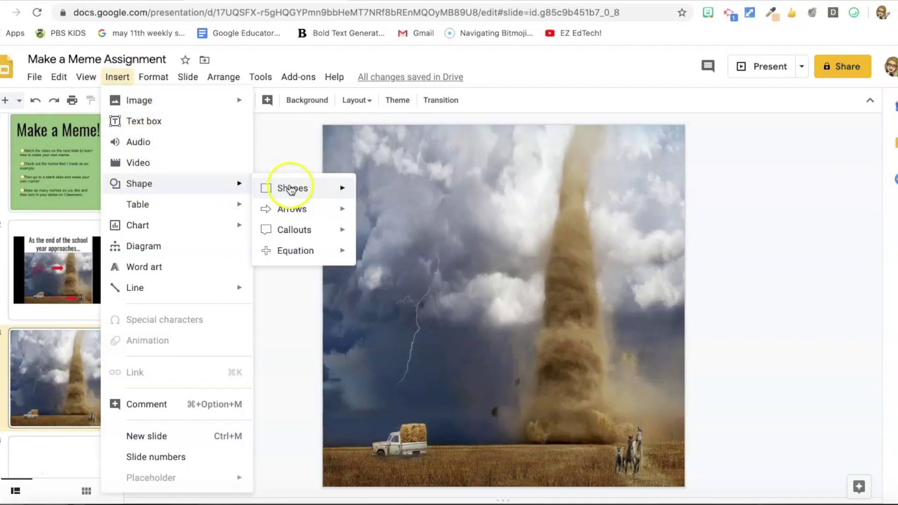
pyautogui.moveTo(291, 188)
pyautogui.click(369, 189)
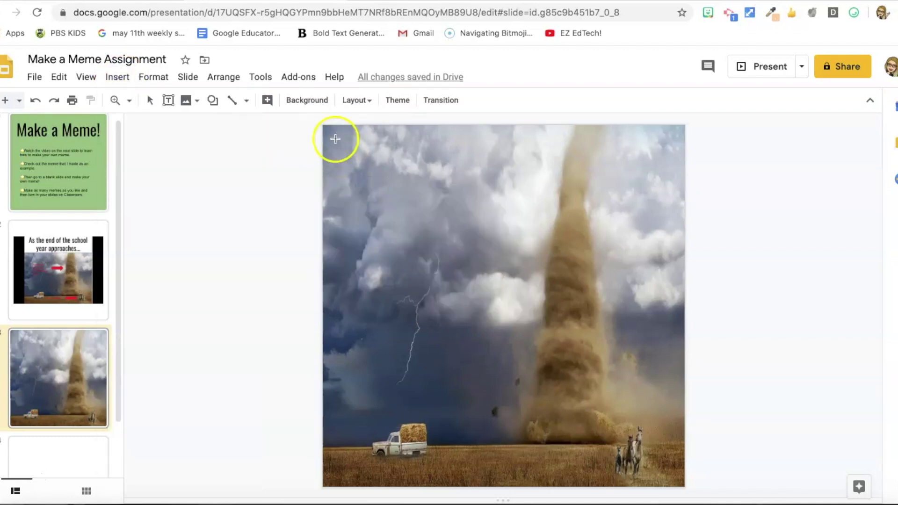
pyautogui.click(329, 134)
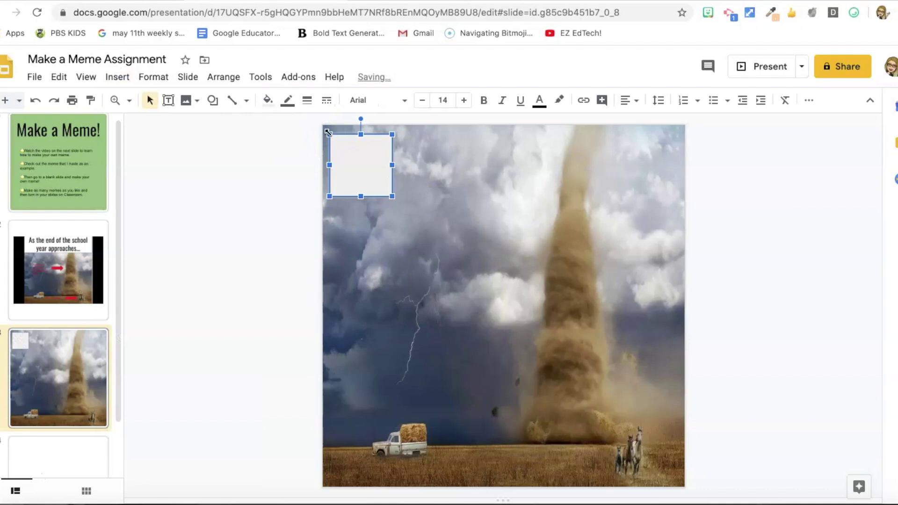
pyautogui.moveTo(325, 129); pyautogui.dragTo(323, 127)
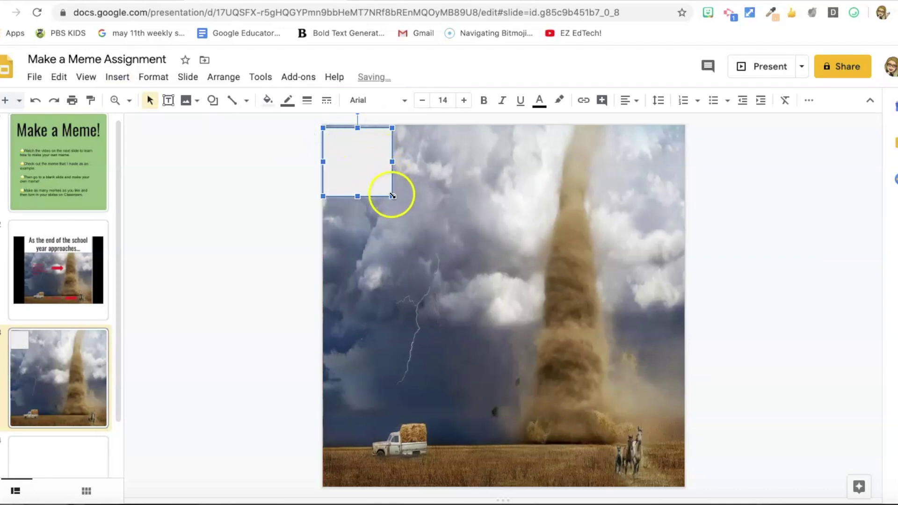
pyautogui.moveTo(392, 196); pyautogui.dragTo(684, 210)
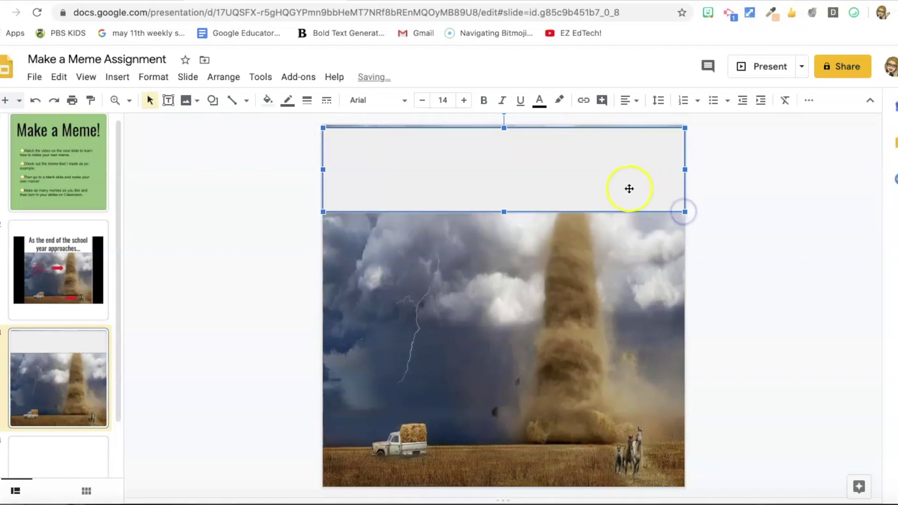
pyautogui.moveTo(627, 186); pyautogui.dragTo(628, 184)
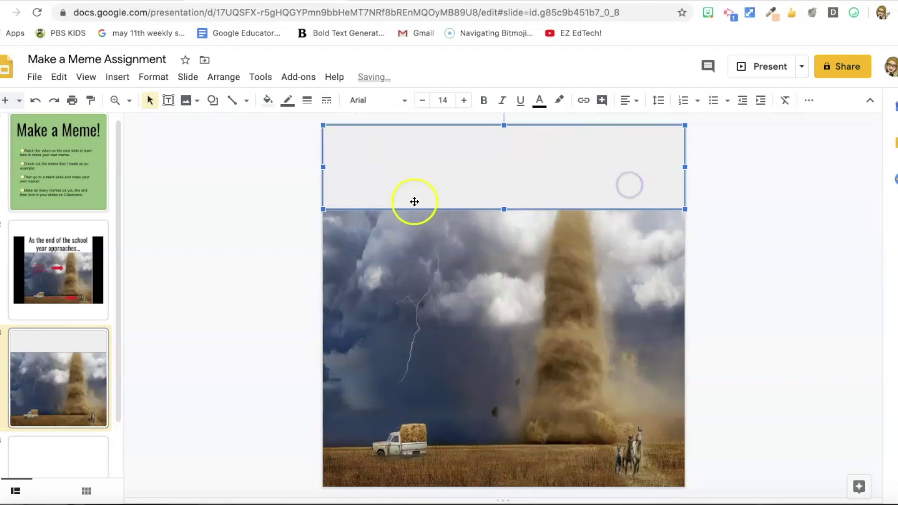
pyautogui.click(290, 195)
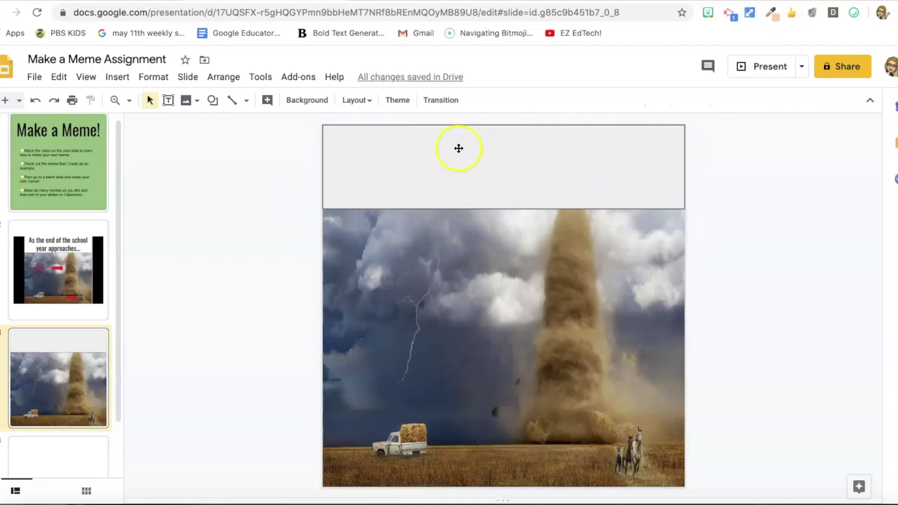
# Step: Make the top rectangle's border transparent
pyautogui.click(478, 174)
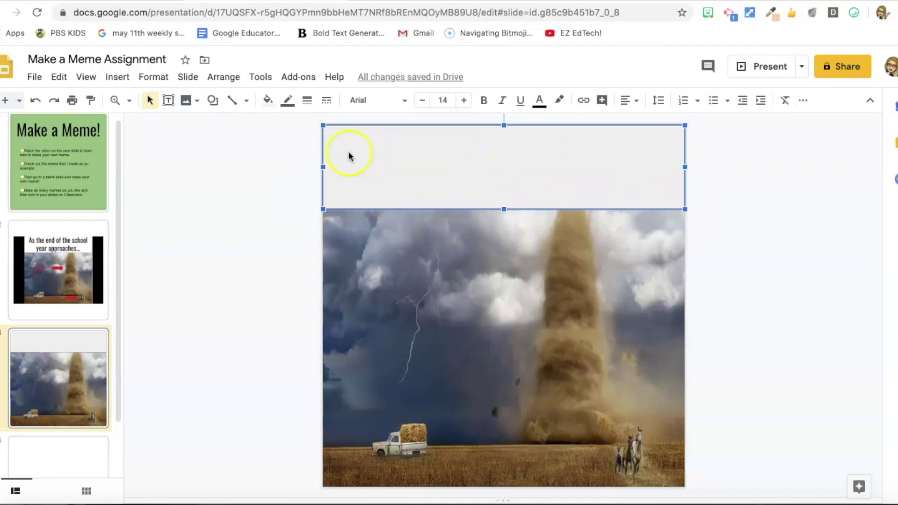
pyautogui.click(291, 103)
pyautogui.click(313, 123)
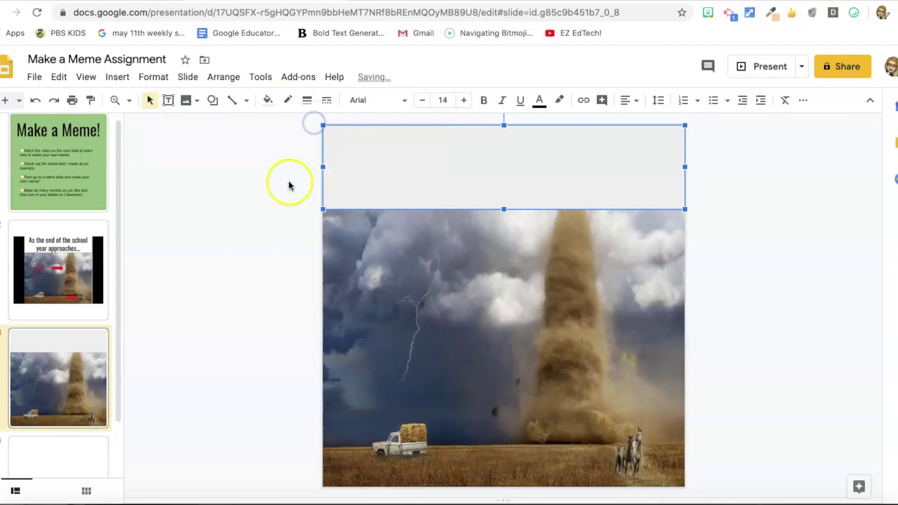
pyautogui.click(289, 185)
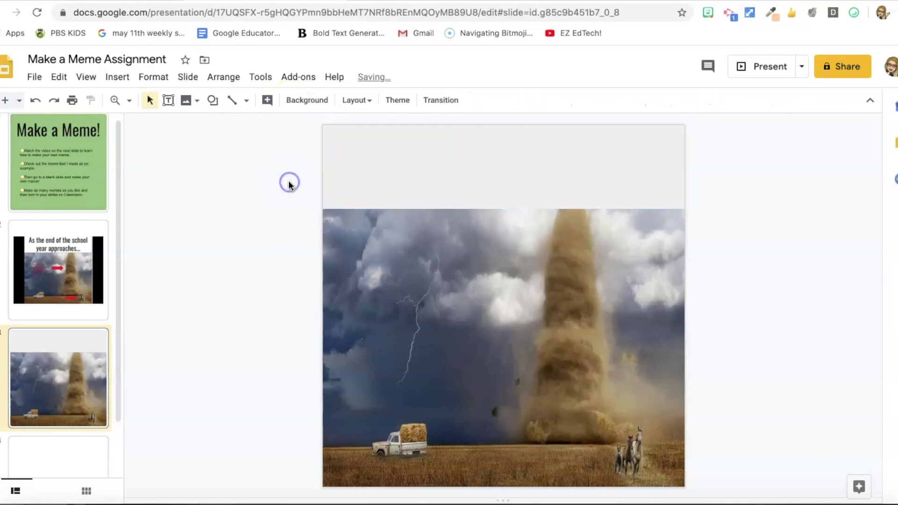
# Step: Fill the top band with solid white
pyautogui.click(371, 176)
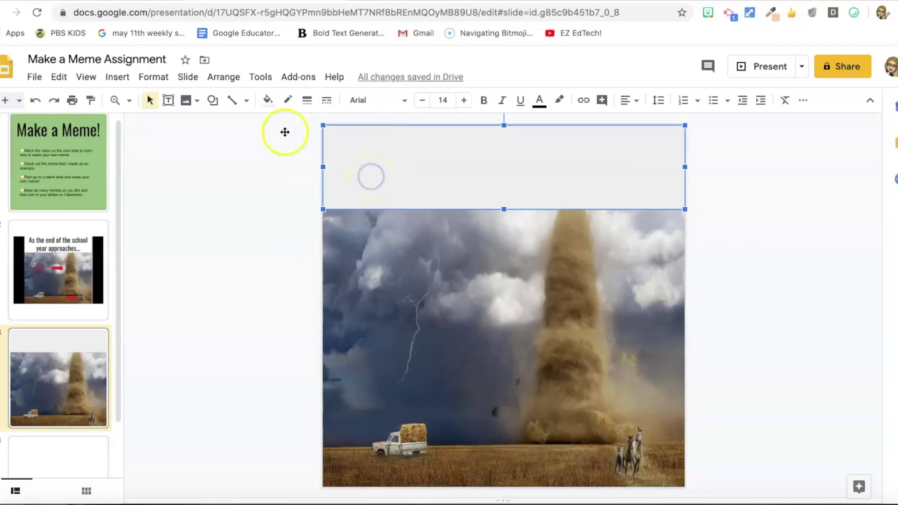
pyautogui.click(267, 101)
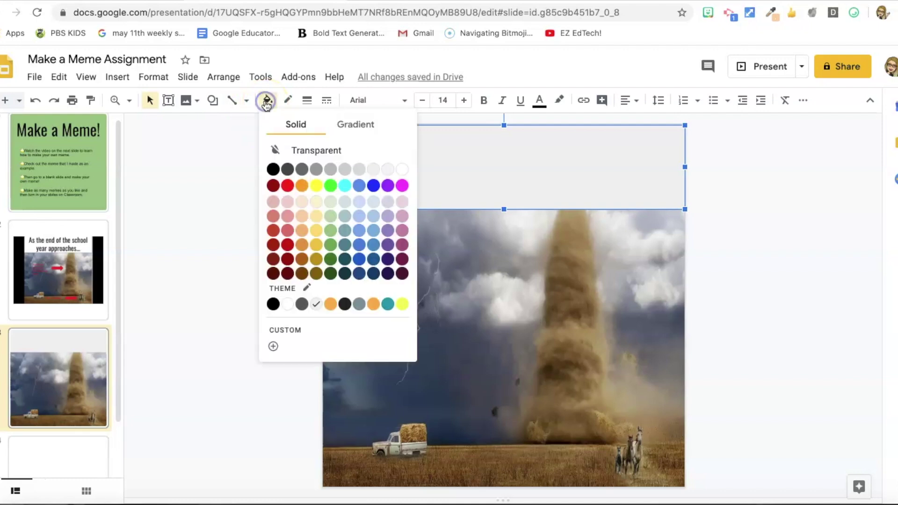
pyautogui.click(406, 169)
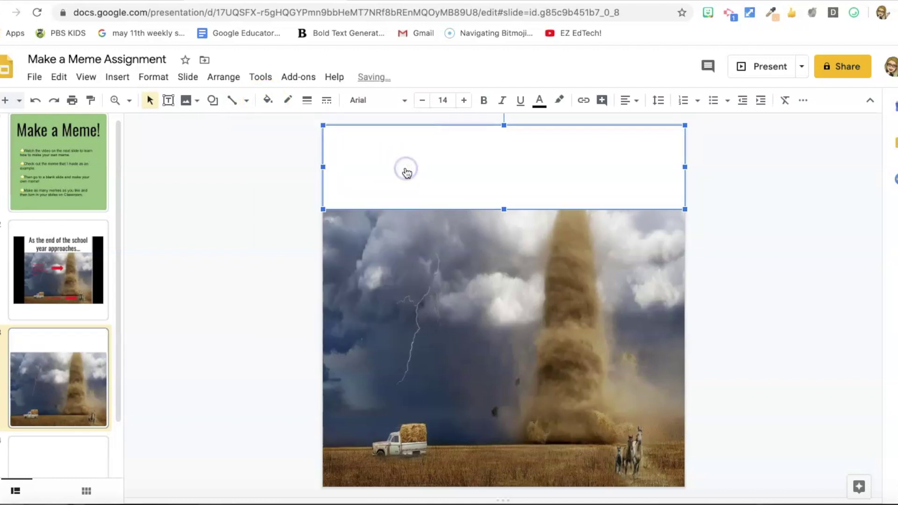
pyautogui.click(405, 229)
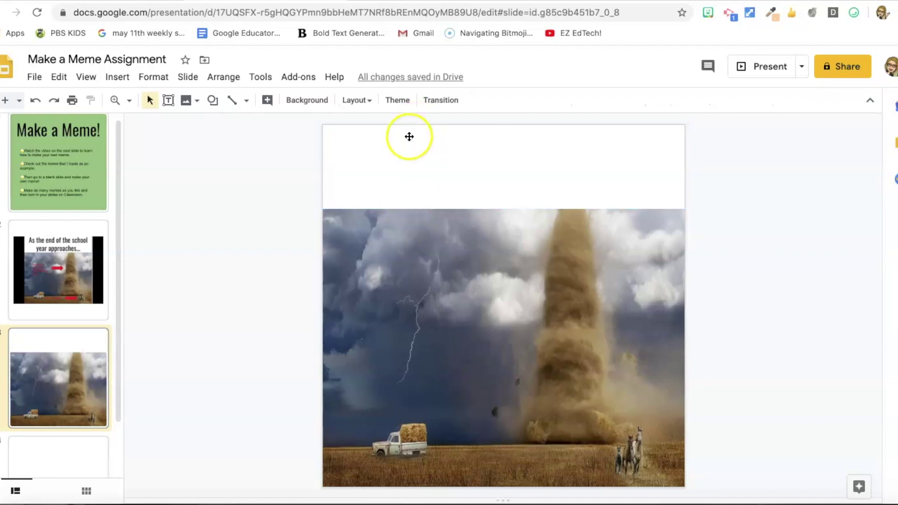
pyautogui.click(381, 160)
pyautogui.click(377, 162)
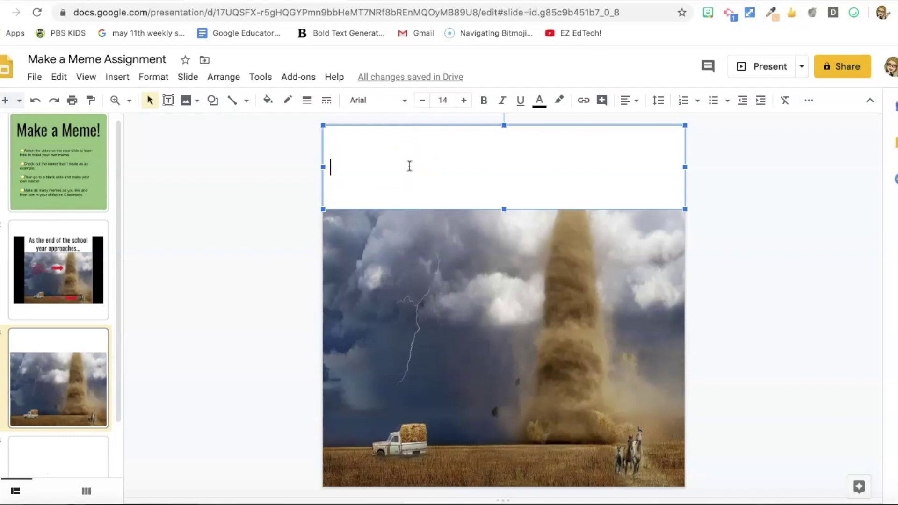
# Step: Type 'As the school year approaches...' in the band and format it Oswald, 30 pt, centre-aligned
pyautogui.write('A')
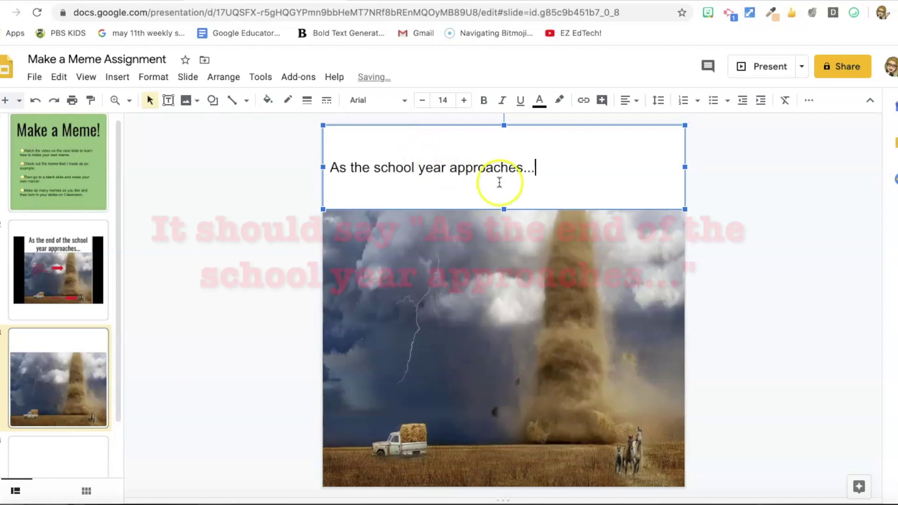
pyautogui.moveTo(581, 164); pyautogui.dragTo(331, 168)
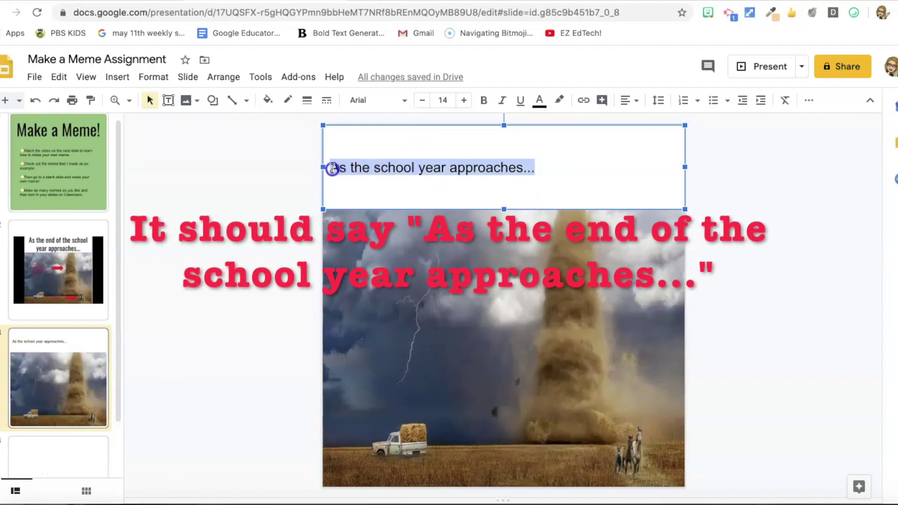
pyautogui.click(361, 101)
pyautogui.click(388, 177)
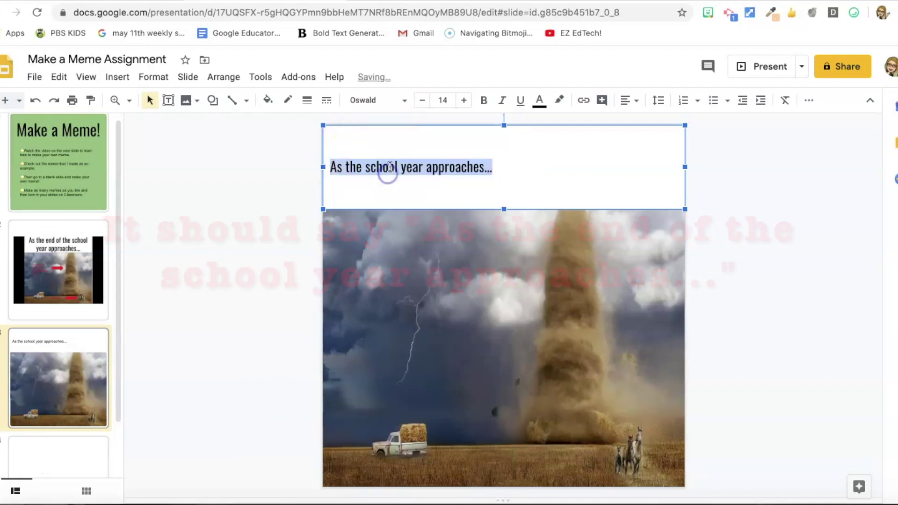
pyautogui.click(443, 100)
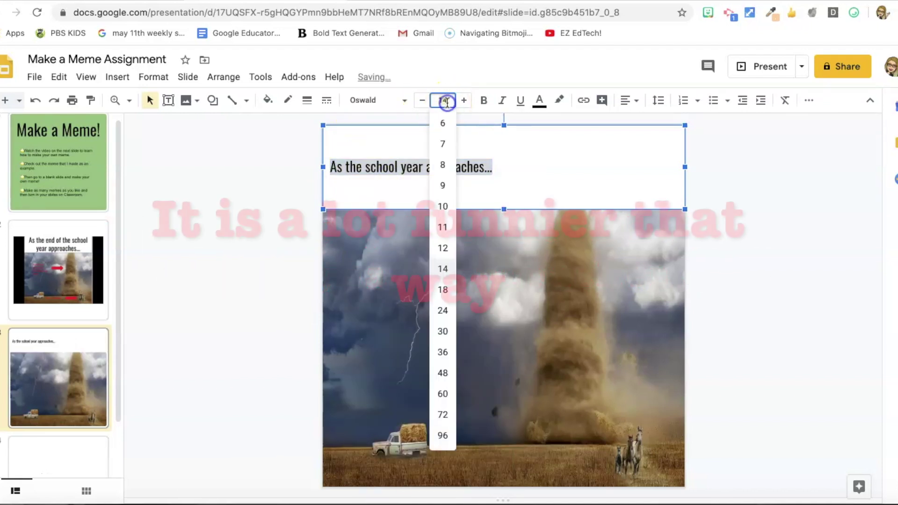
pyautogui.click(443, 331)
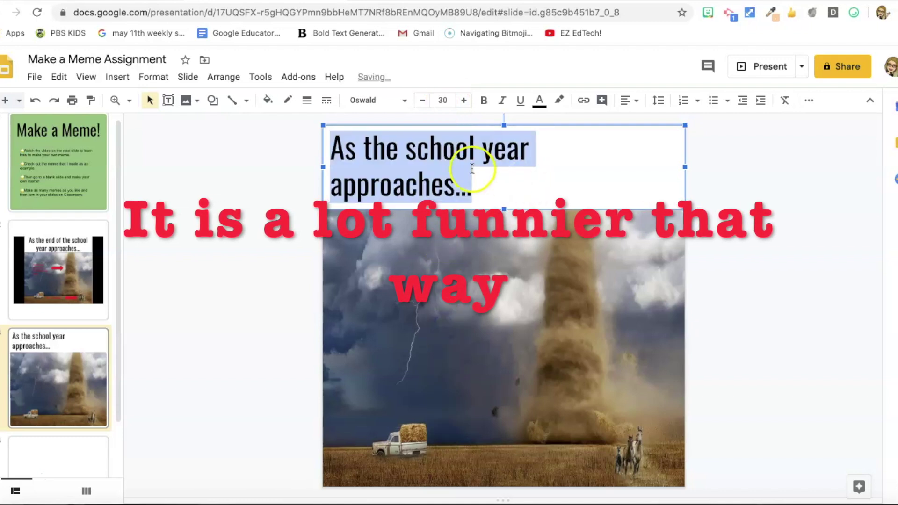
pyautogui.click(630, 102)
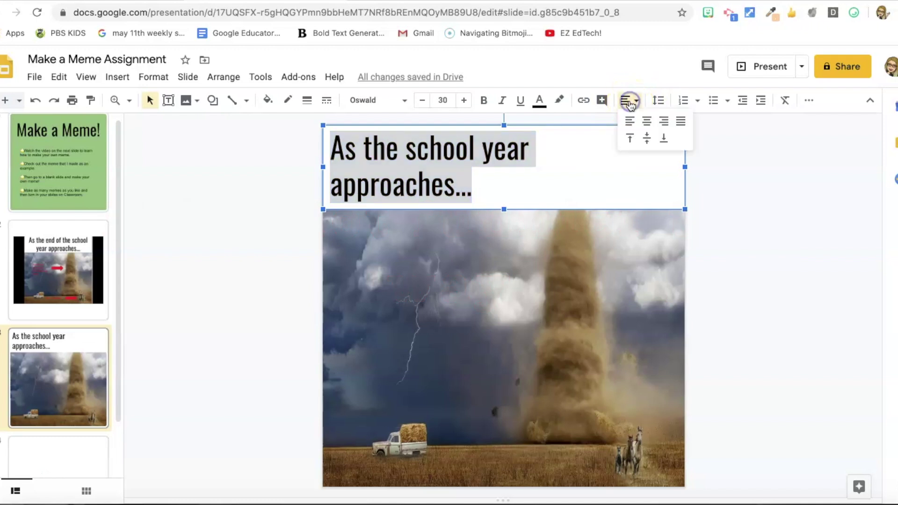
pyautogui.click(647, 126)
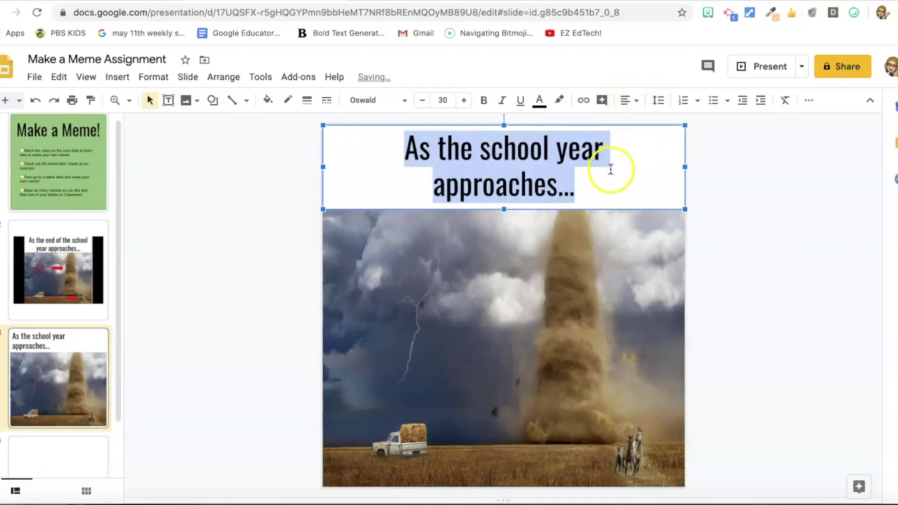
pyautogui.click(593, 170)
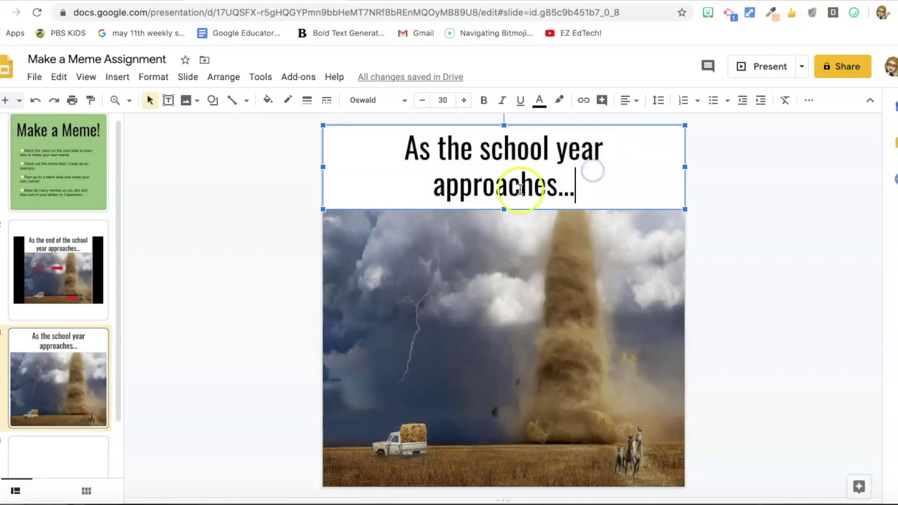
pyautogui.click(516, 283)
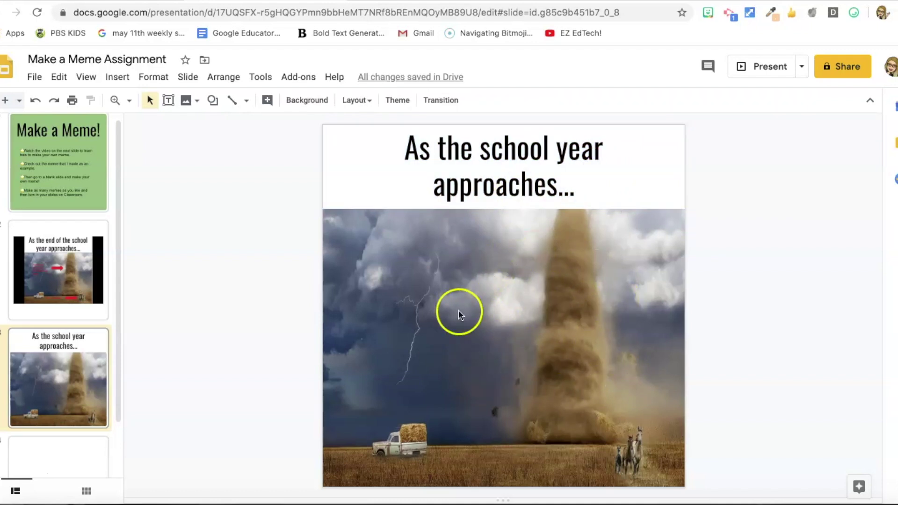
# Step: Insert a right-pointing arrow shape beside the horses near the slide bottom
pyautogui.click(115, 76)
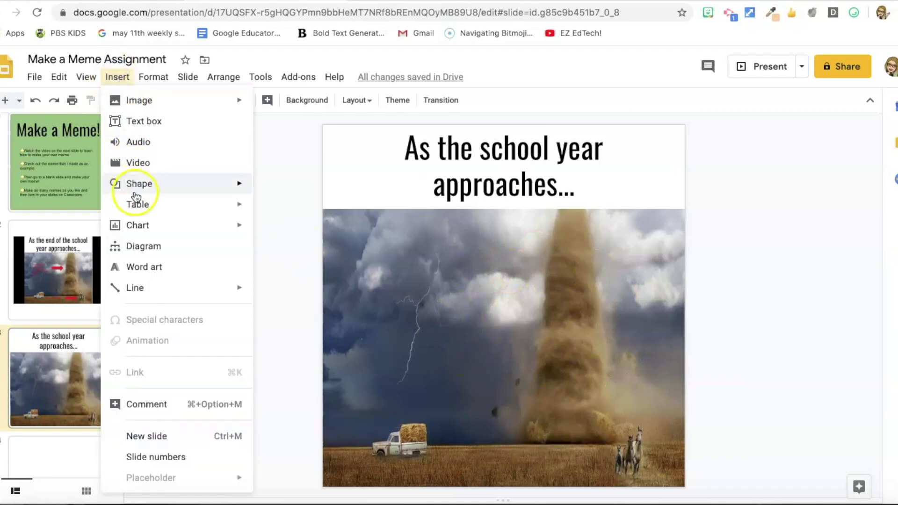
pyautogui.moveTo(135, 192)
pyautogui.moveTo(276, 189)
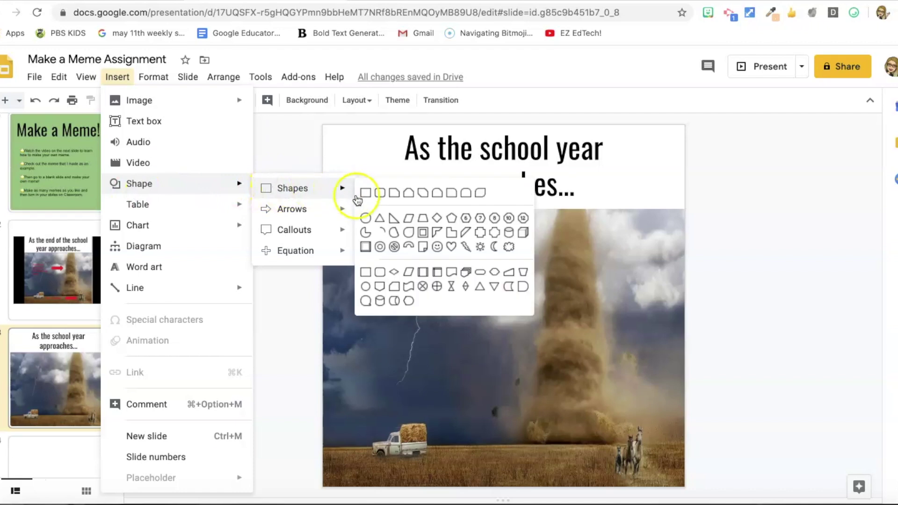
pyautogui.moveTo(321, 215)
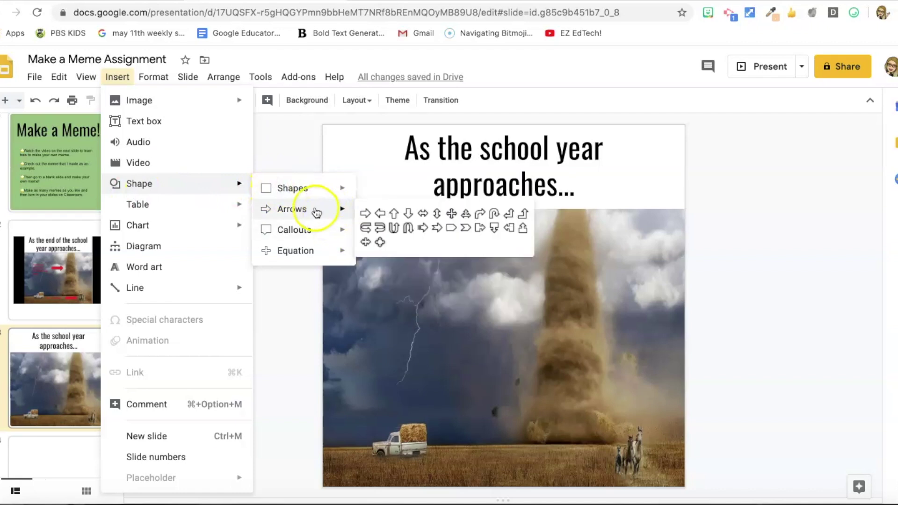
pyautogui.click(366, 215)
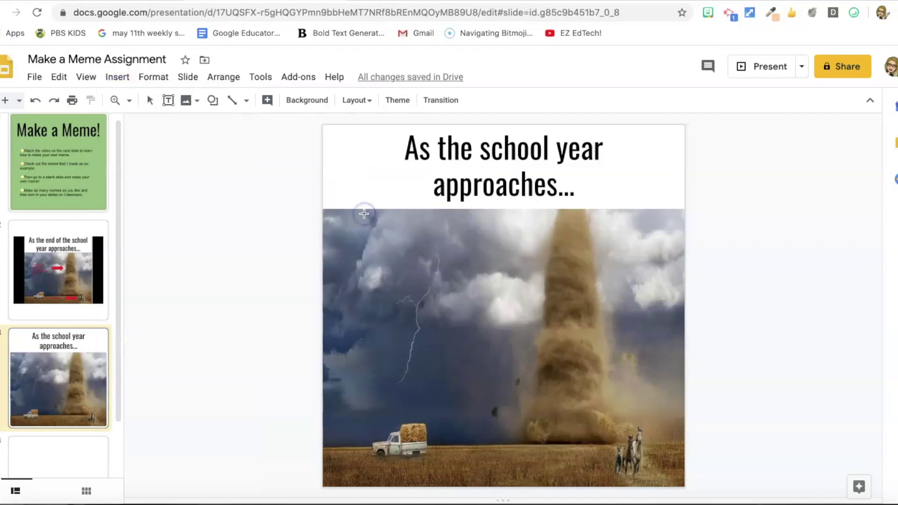
pyautogui.click(552, 458)
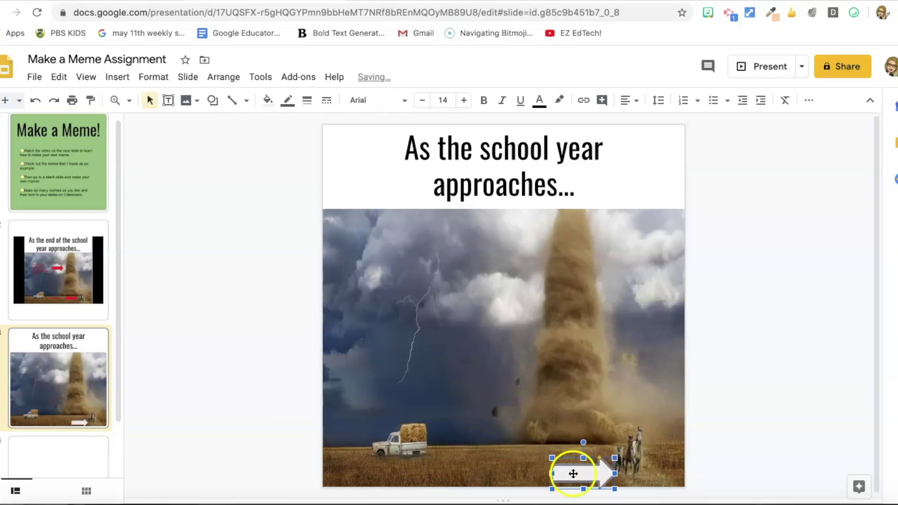
pyautogui.moveTo(567, 467); pyautogui.dragTo(559, 450)
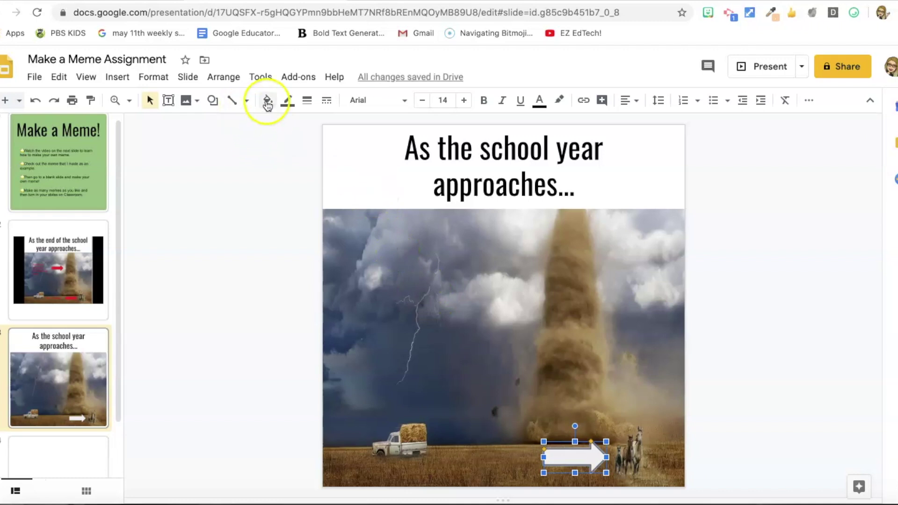
# Step: Remove the arrow's outline and fill it solid red
pyautogui.click(287, 101)
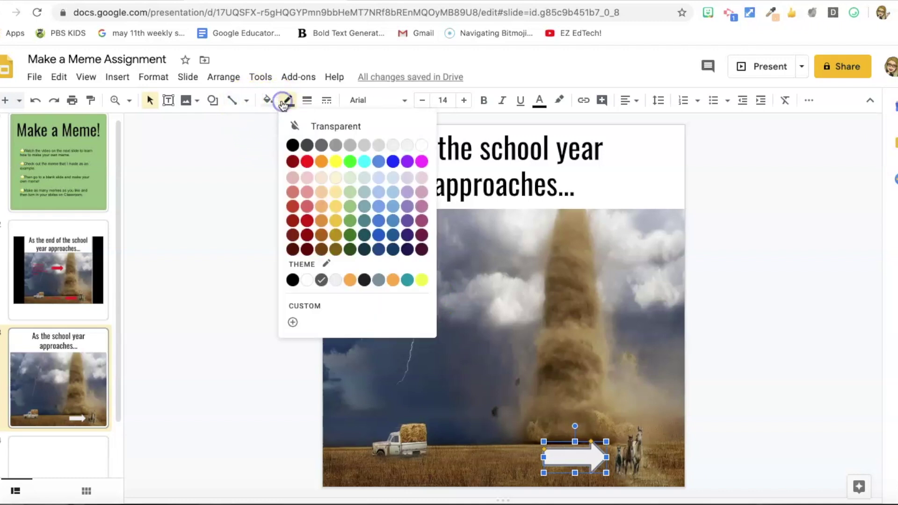
pyautogui.click(302, 124)
pyautogui.click(268, 100)
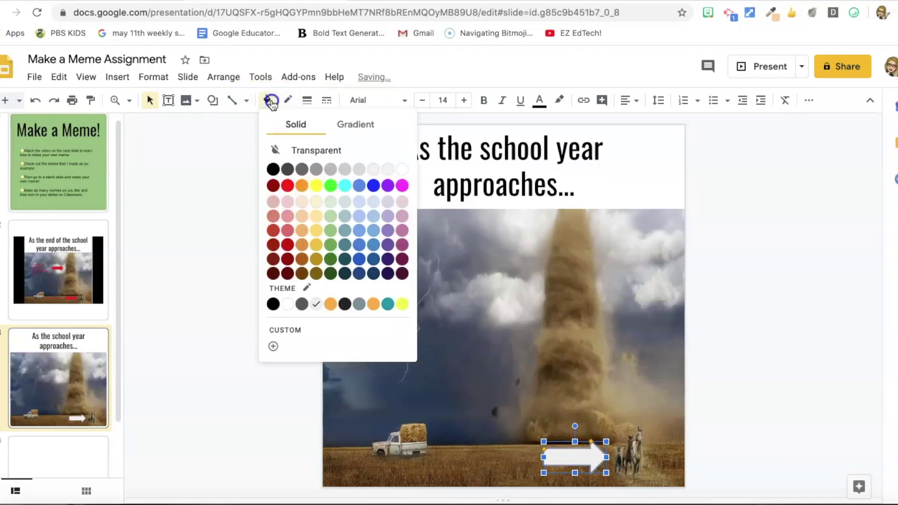
pyautogui.click(287, 186)
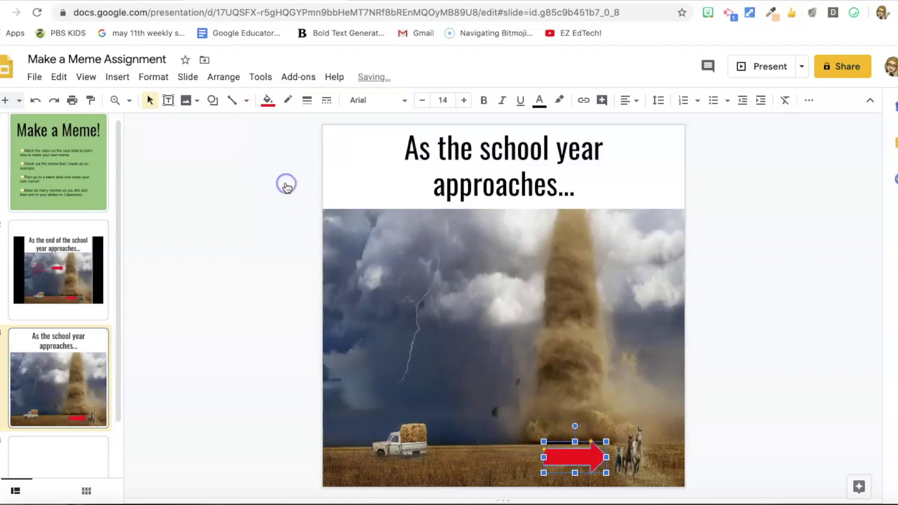
pyautogui.click(484, 440)
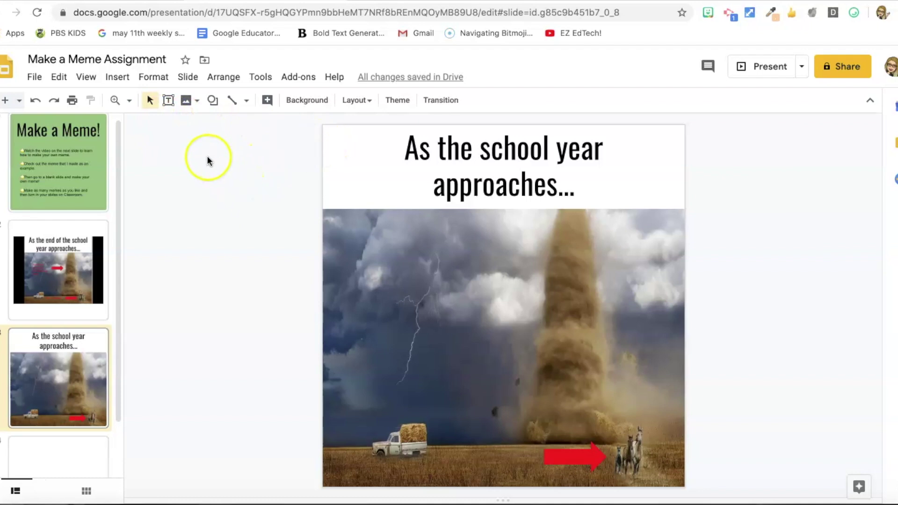
# Step: Add a text box near the slide bottom containing the teacher's name
pyautogui.click(167, 101)
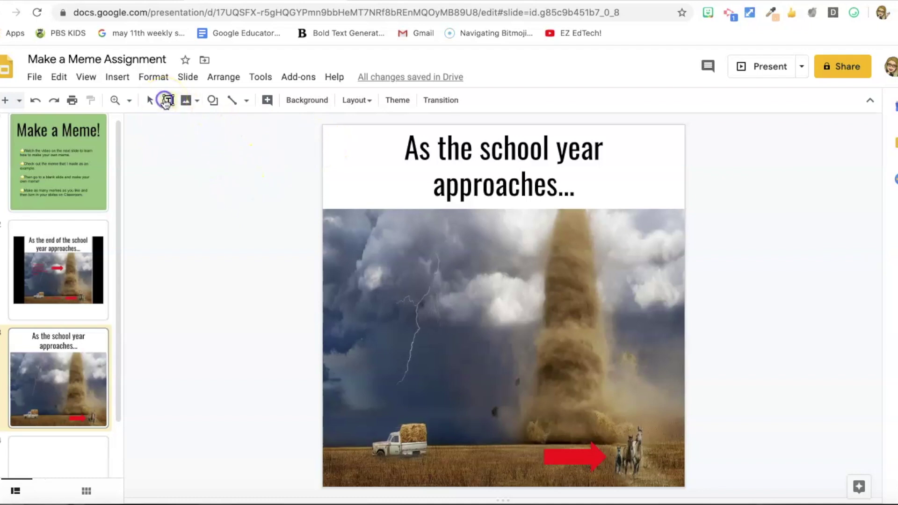
pyautogui.click(440, 451)
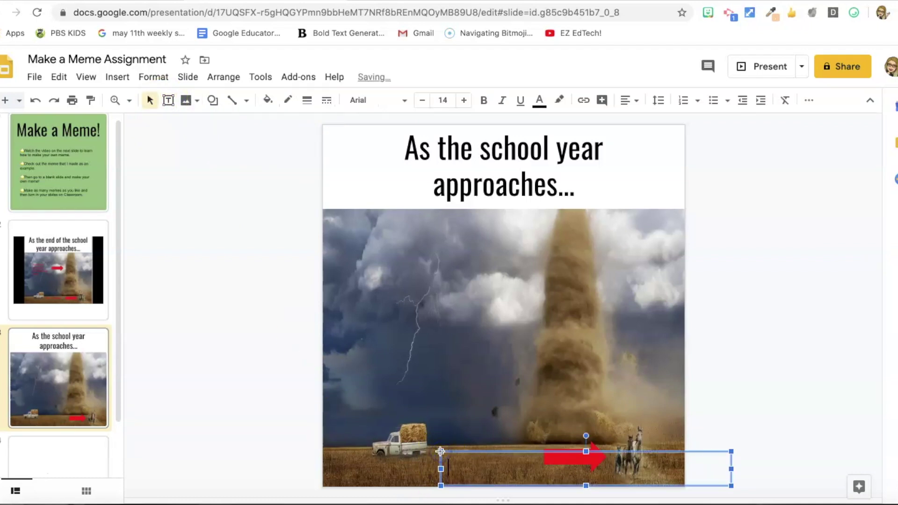
pyautogui.click(454, 457)
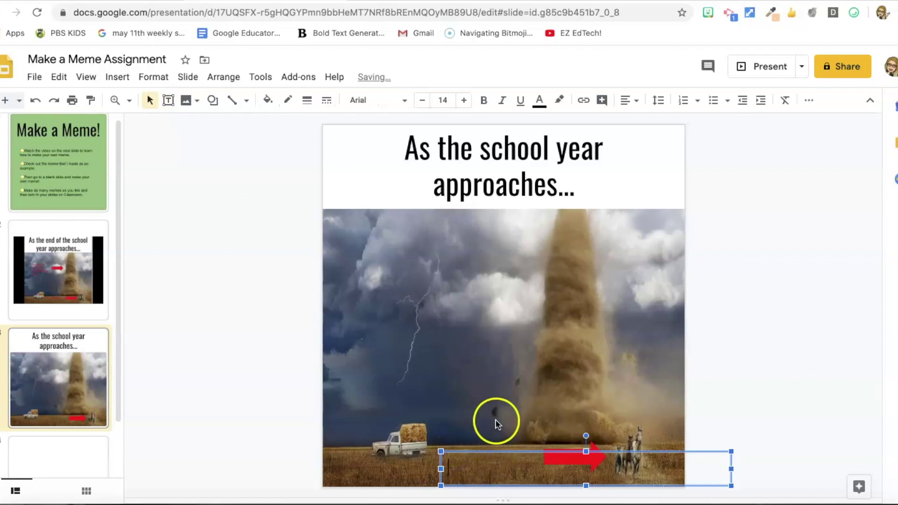
pyautogui.write('Ms')
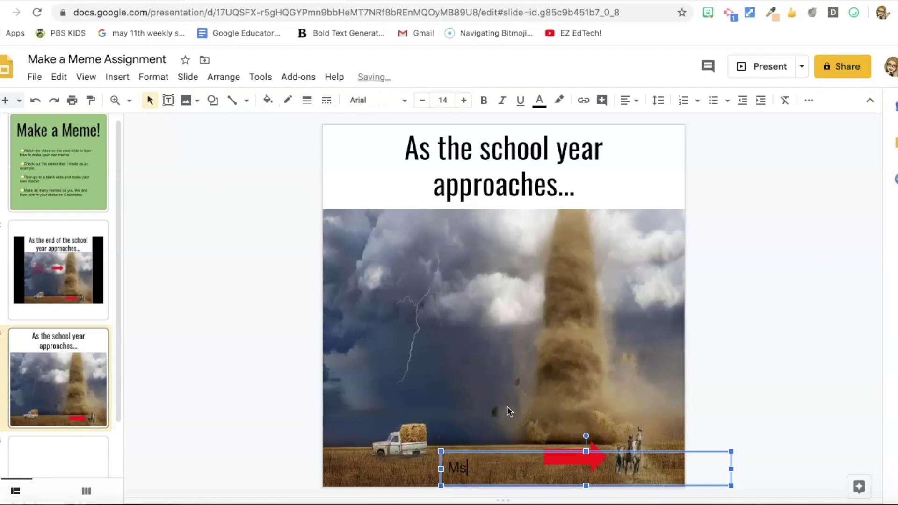
pyautogui.write('. Peterson')
pyautogui.click(530, 466)
pyautogui.moveTo(530, 467); pyautogui.dragTo(447, 467)
# Step: Format the name text as Oswald, 24 pt, red
pyautogui.click(402, 109)
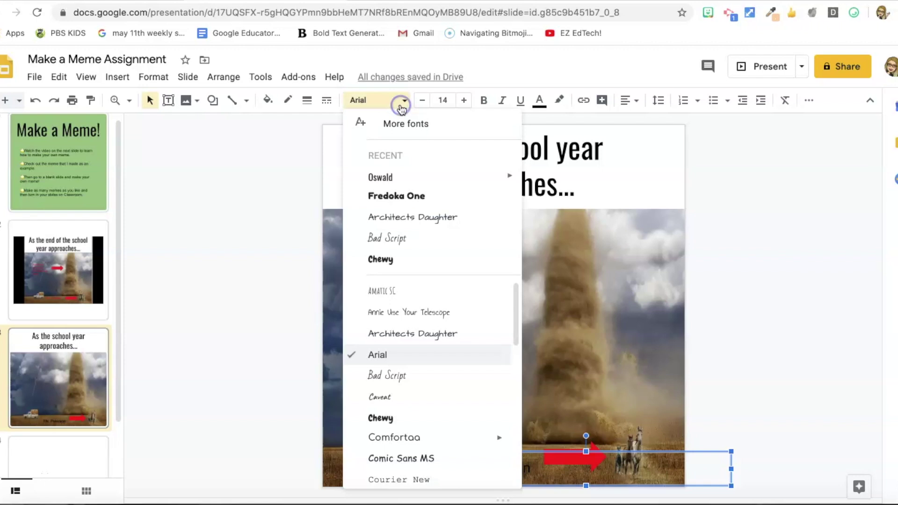
pyautogui.click(395, 175)
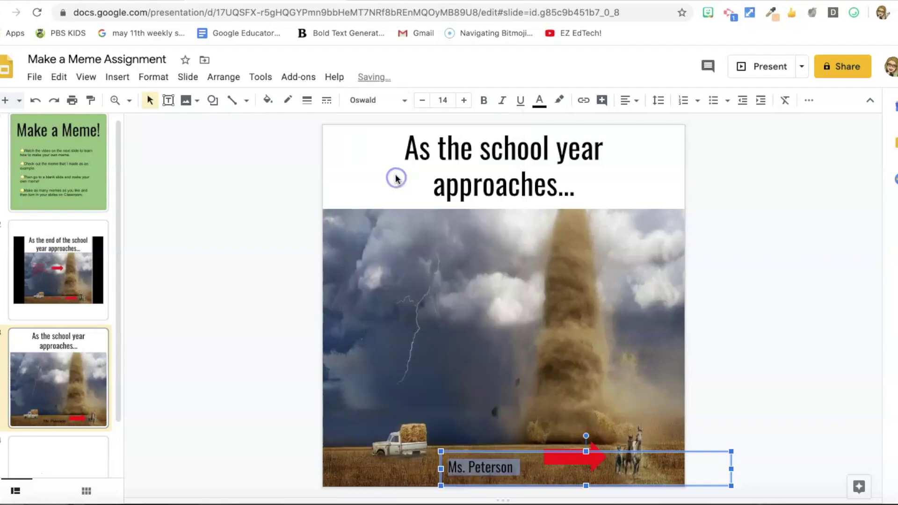
pyautogui.click(443, 100)
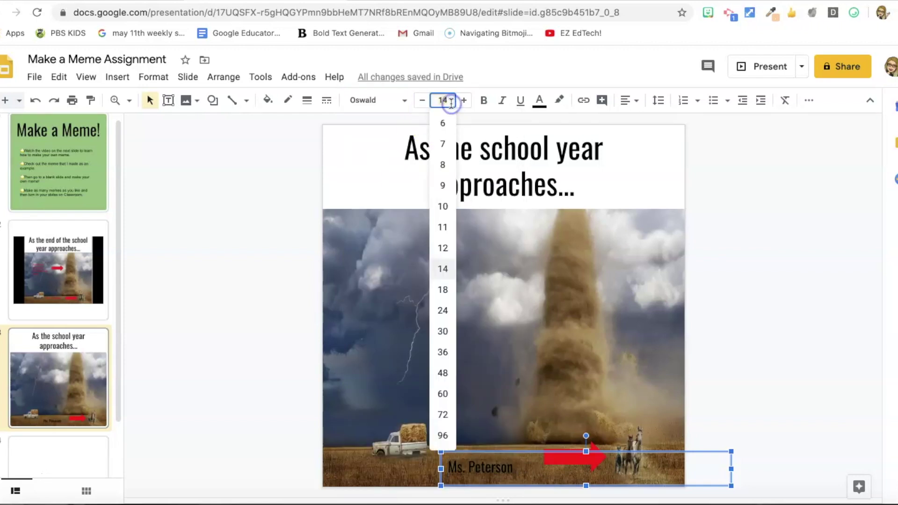
pyautogui.click(444, 312)
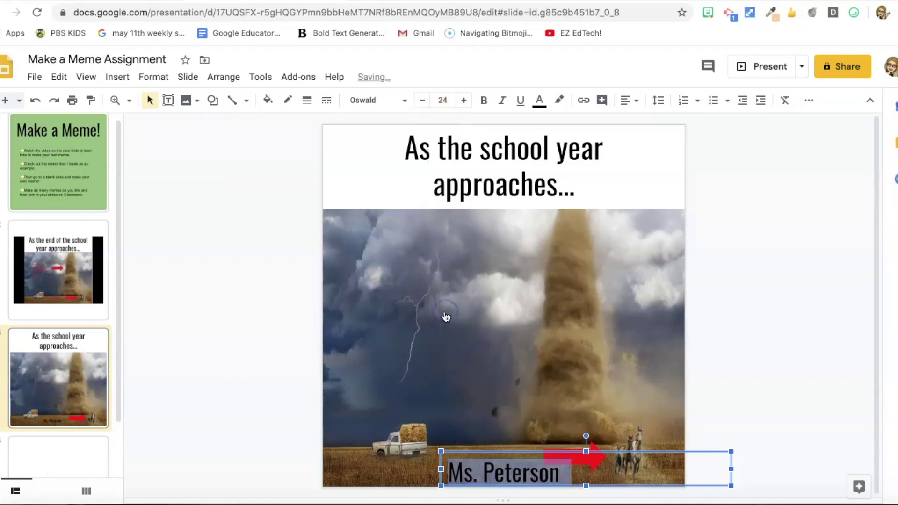
pyautogui.click(539, 99)
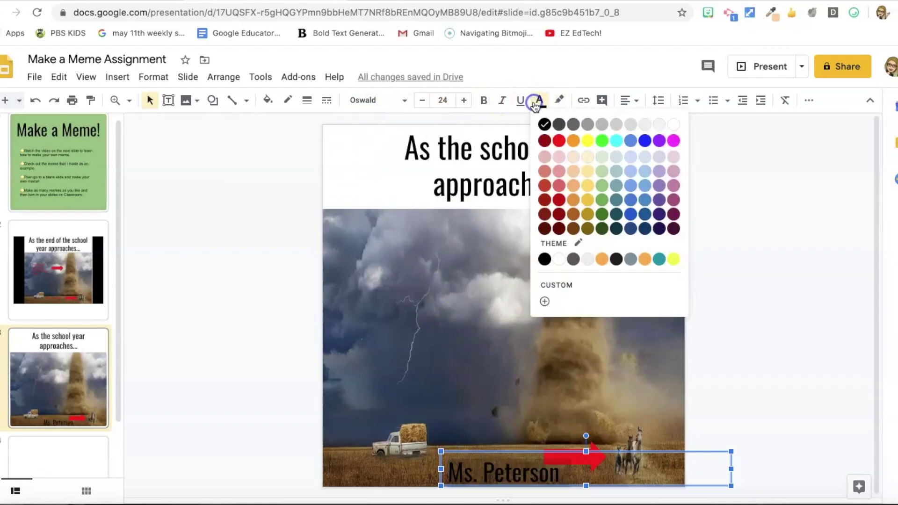
pyautogui.click(558, 141)
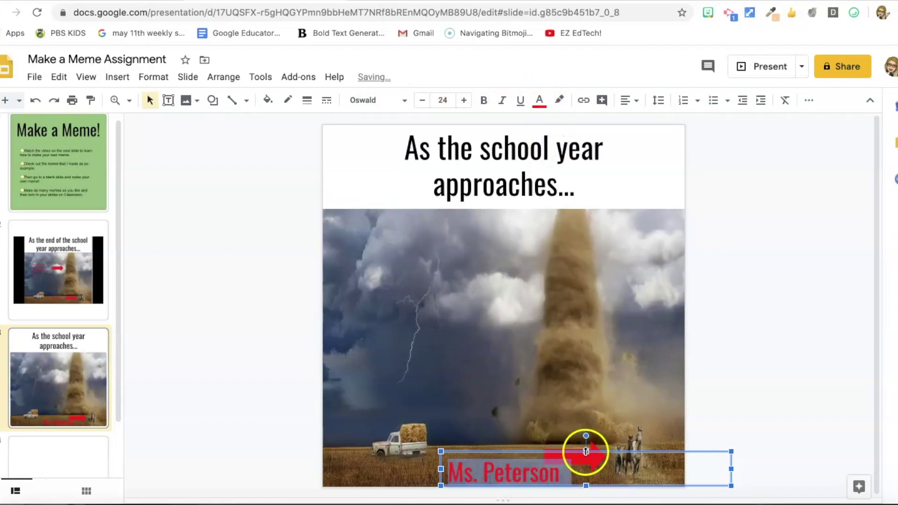
# Step: Move the name label up beside the red arrow and narrow its box to the text
pyautogui.moveTo(586, 456); pyautogui.dragTo(562, 444)
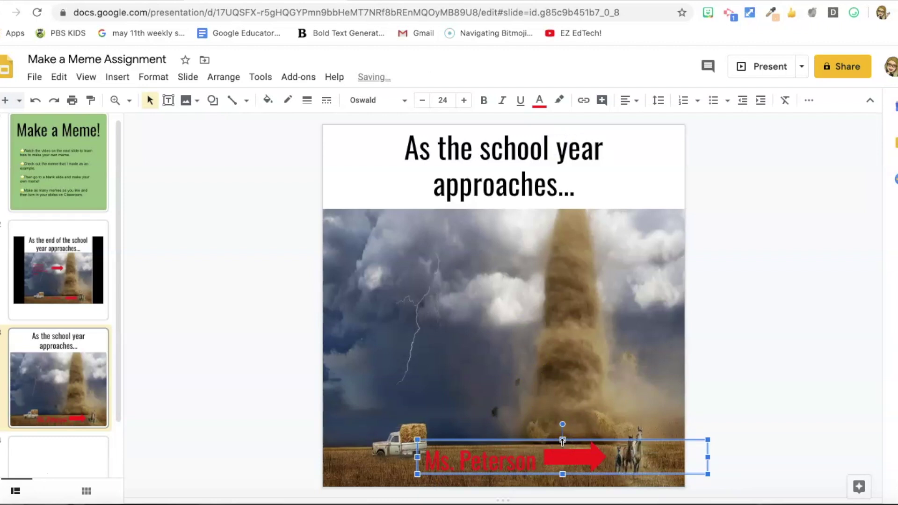
pyautogui.moveTo(562, 443); pyautogui.dragTo(543, 434)
pyautogui.click(554, 437)
pyautogui.click(624, 457)
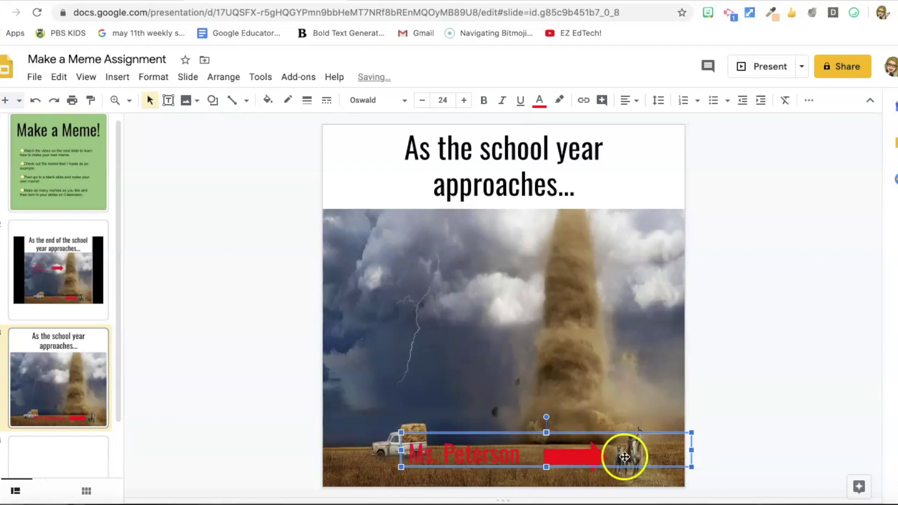
pyautogui.moveTo(691, 450); pyautogui.dragTo(536, 457)
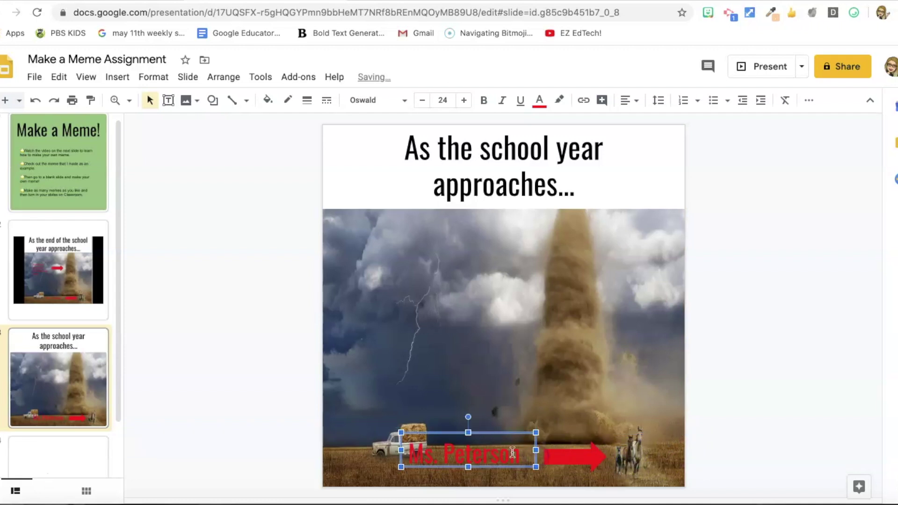
pyautogui.click(512, 436)
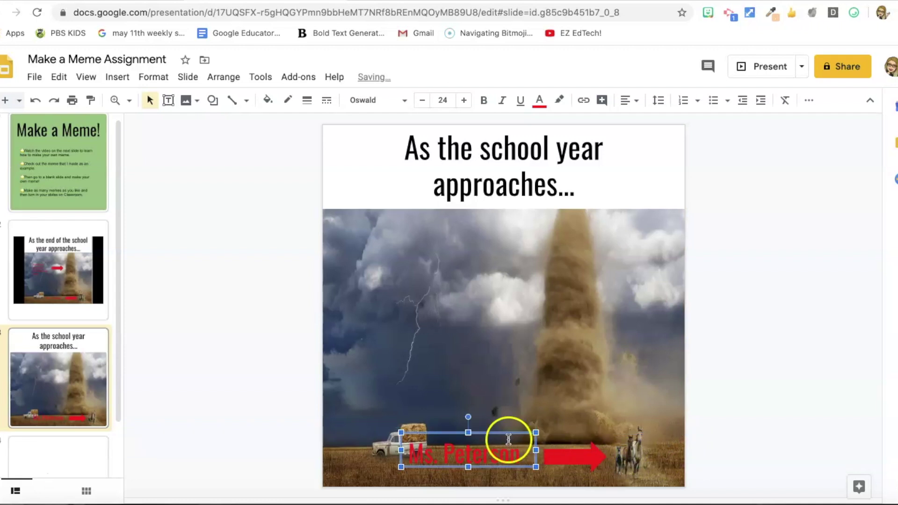
pyautogui.moveTo(489, 439); pyautogui.dragTo(490, 442)
pyautogui.click(482, 410)
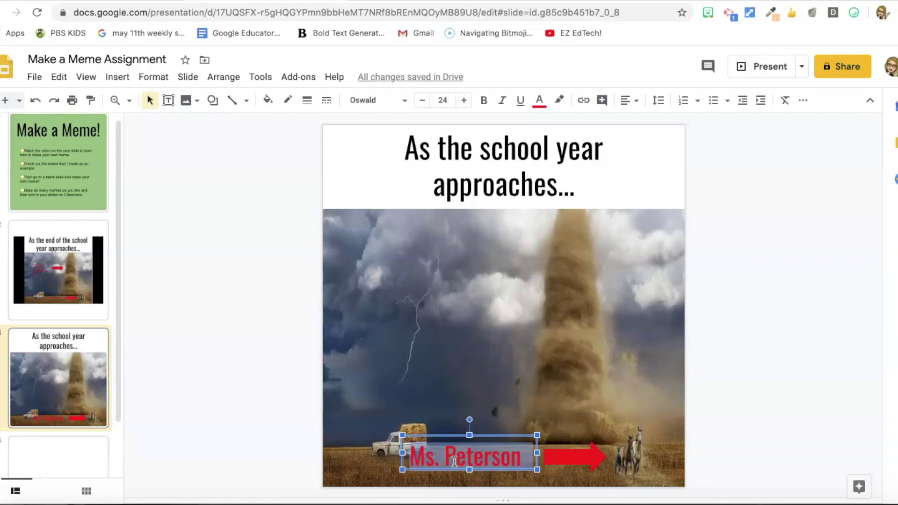
# Step: Make the name bold and widen its box so it fits on one line
pyautogui.click(483, 101)
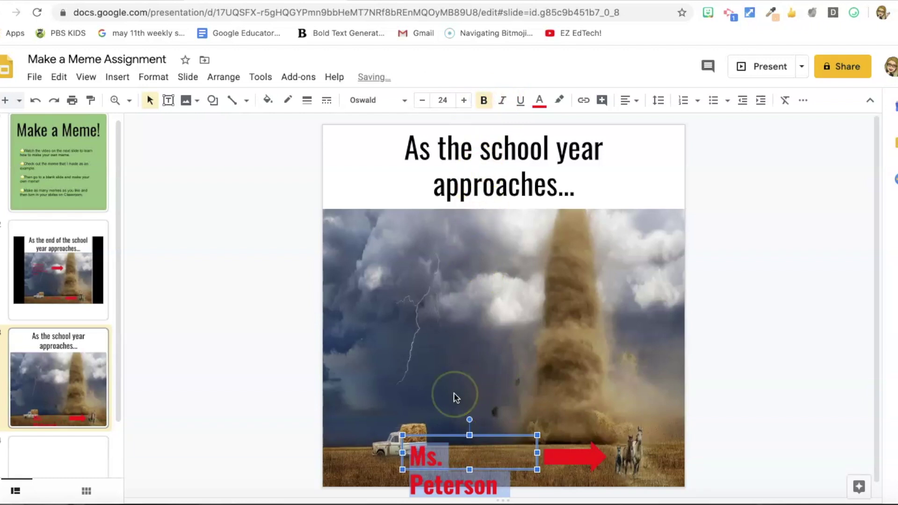
pyautogui.click(399, 450)
pyautogui.moveTo(401, 452); pyautogui.dragTo(387, 450)
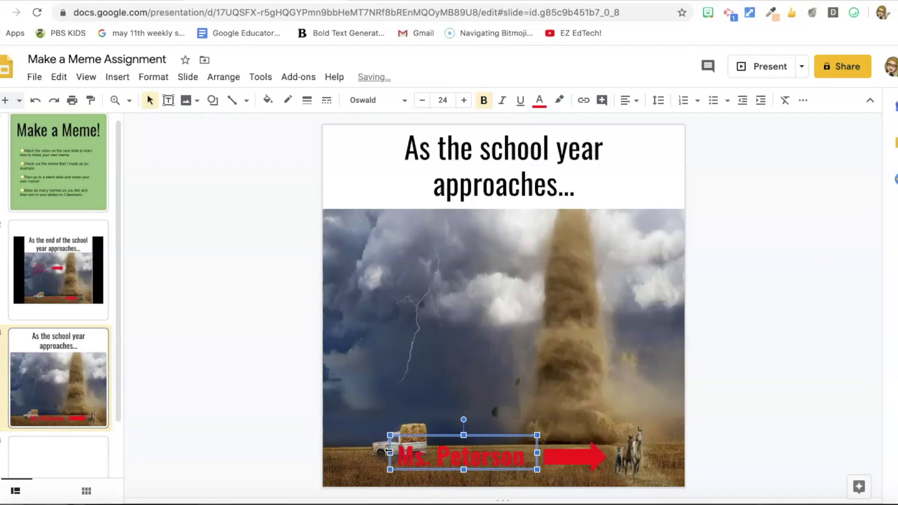
pyautogui.click(490, 401)
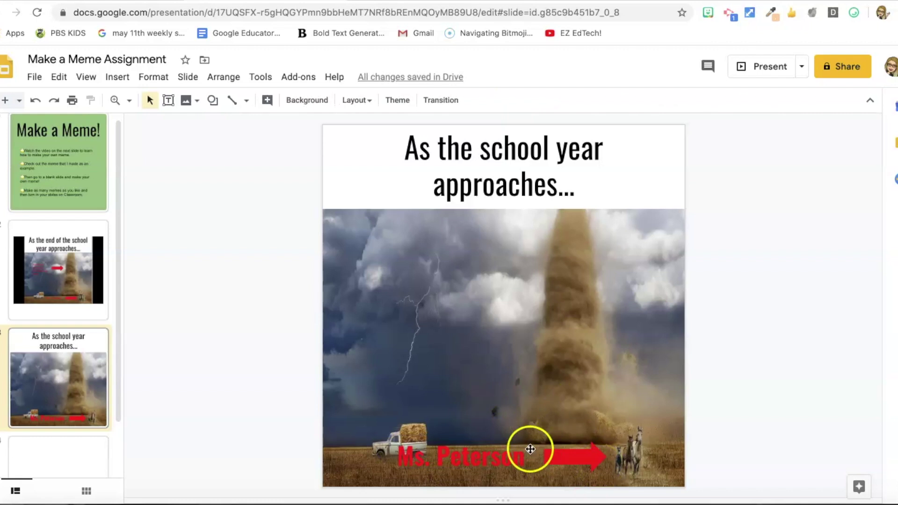
pyautogui.click(565, 461)
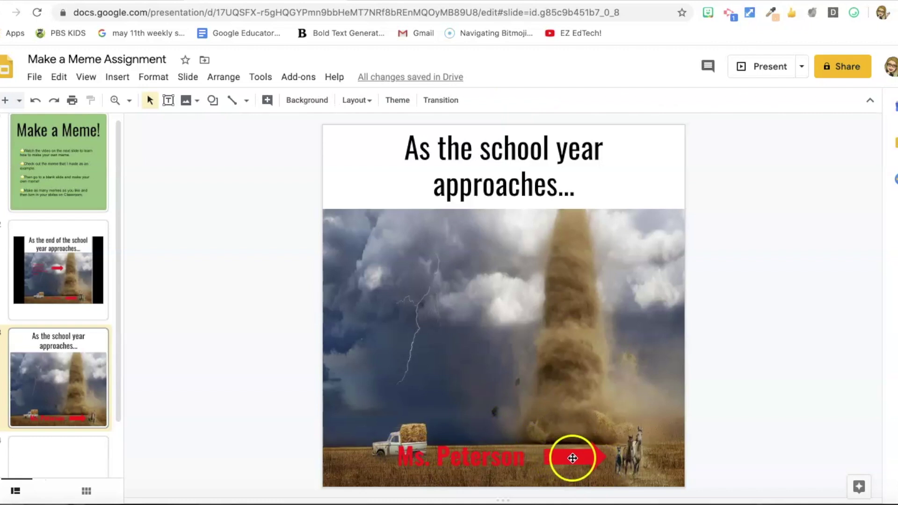
# Step: Duplicate the red arrow and move the copy up beside the tornado
pyautogui.click(572, 459)
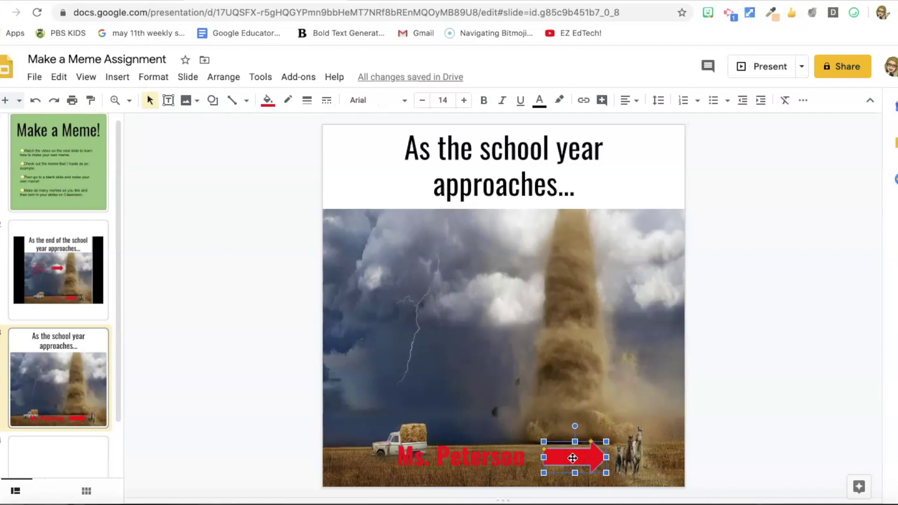
pyautogui.hotkey('ctrl', 'd')
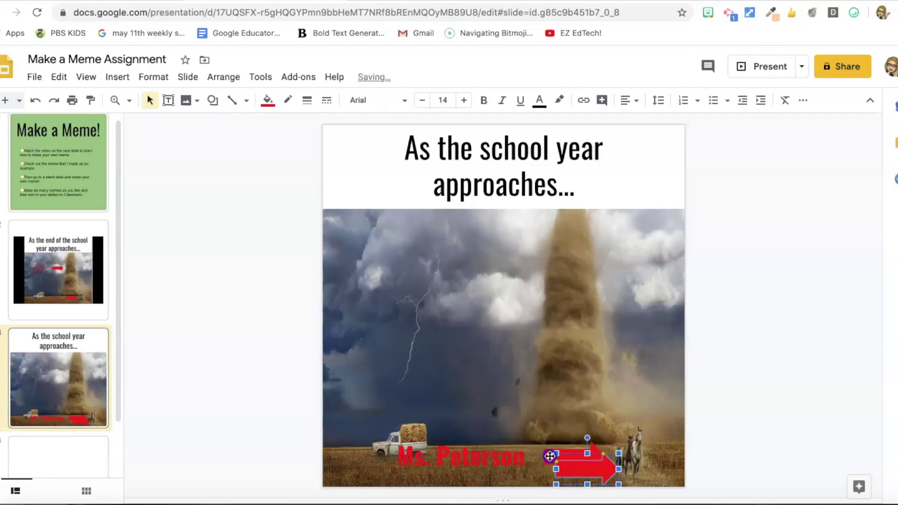
pyautogui.moveTo(566, 453); pyautogui.dragTo(485, 315)
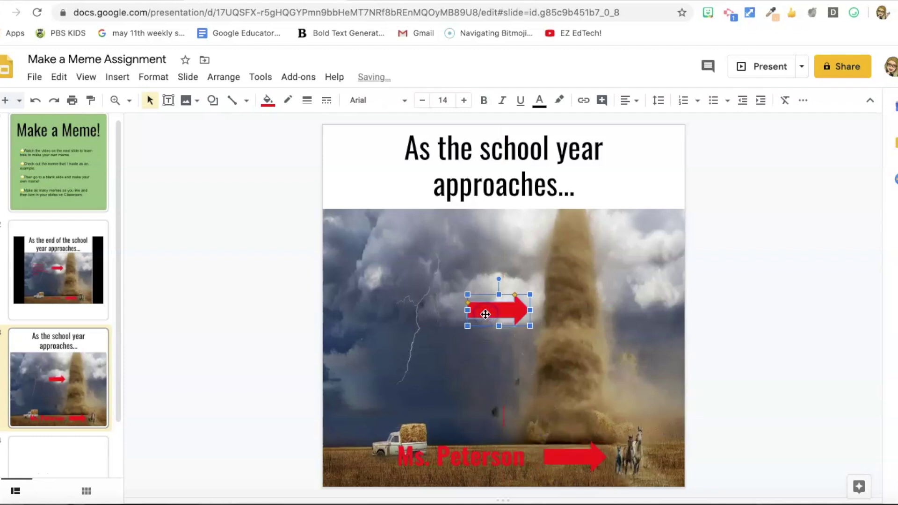
# Step: Duplicate the name label, move it to the upper left, and retype it as 'Students turning'
pyautogui.click(470, 452)
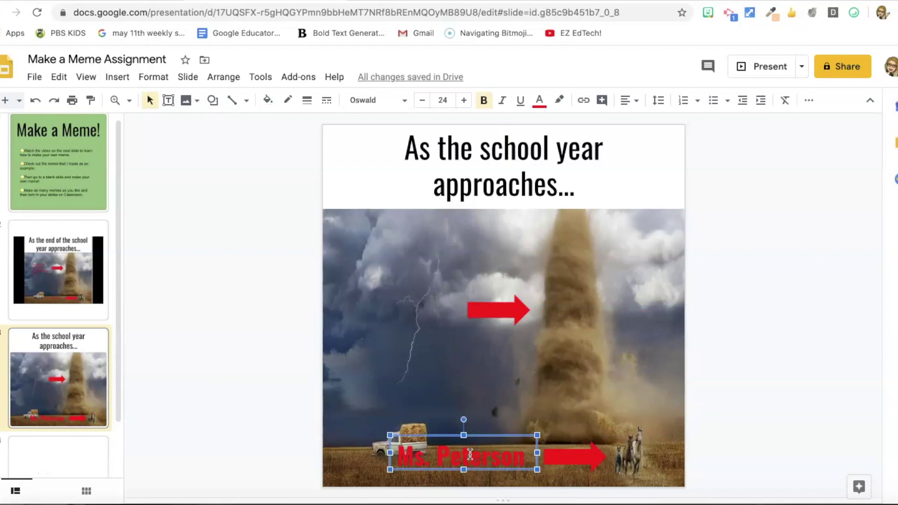
pyautogui.hotkey('ctrl', 'd')
pyautogui.click(461, 456)
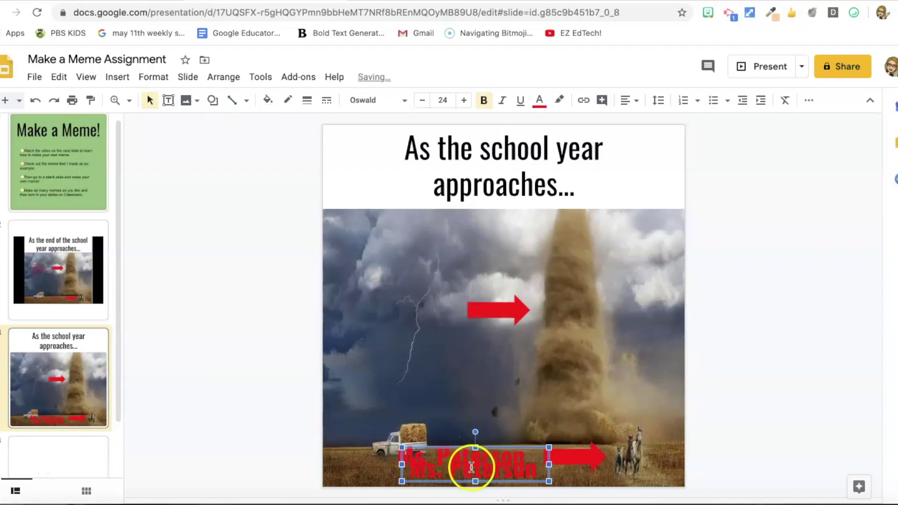
pyautogui.moveTo(475, 451); pyautogui.dragTo(404, 241)
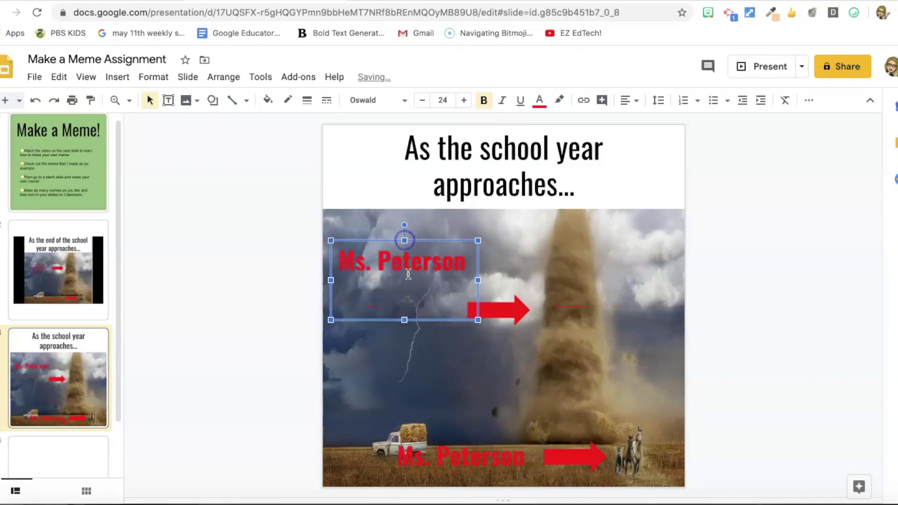
pyautogui.moveTo(404, 321); pyautogui.dragTo(404, 388)
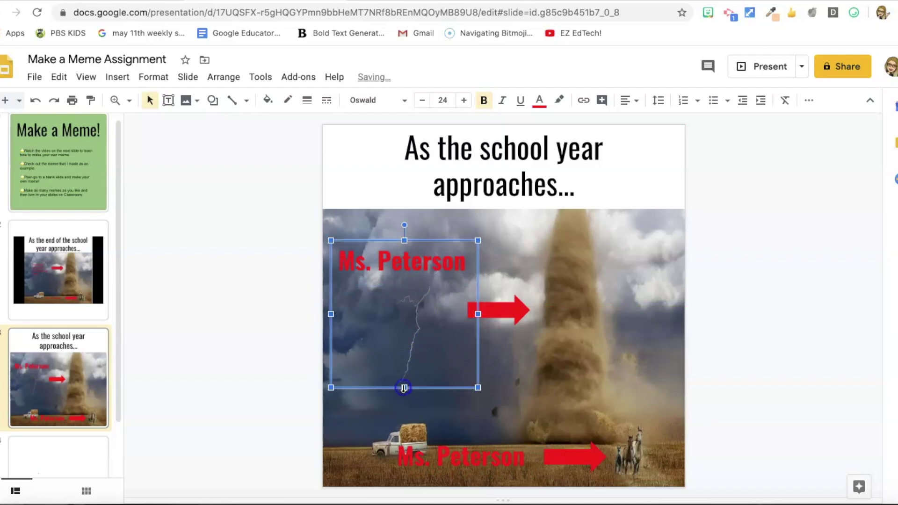
pyautogui.tripleClick(420, 265)
pyautogui.write('Students turning in their missing work')
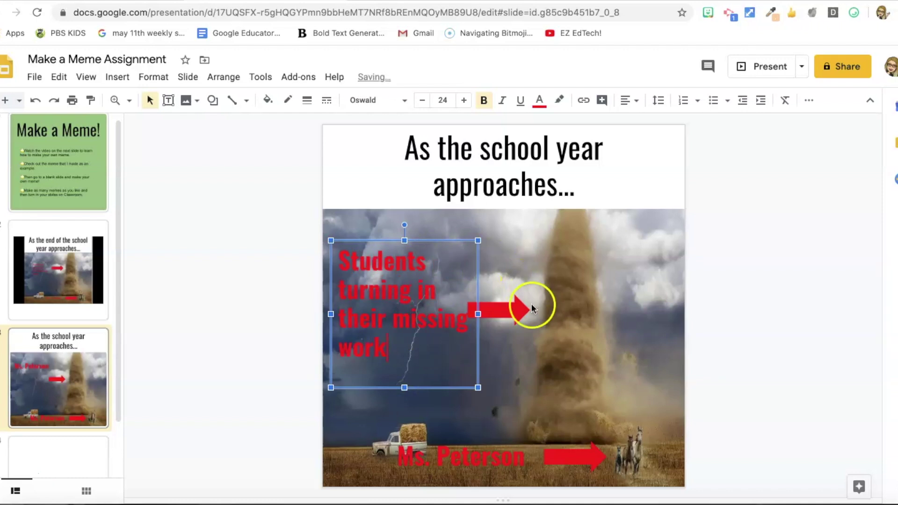
# Step: Nudge the upper red arrow slightly right so its tip points into the tornado
pyautogui.click(522, 324)
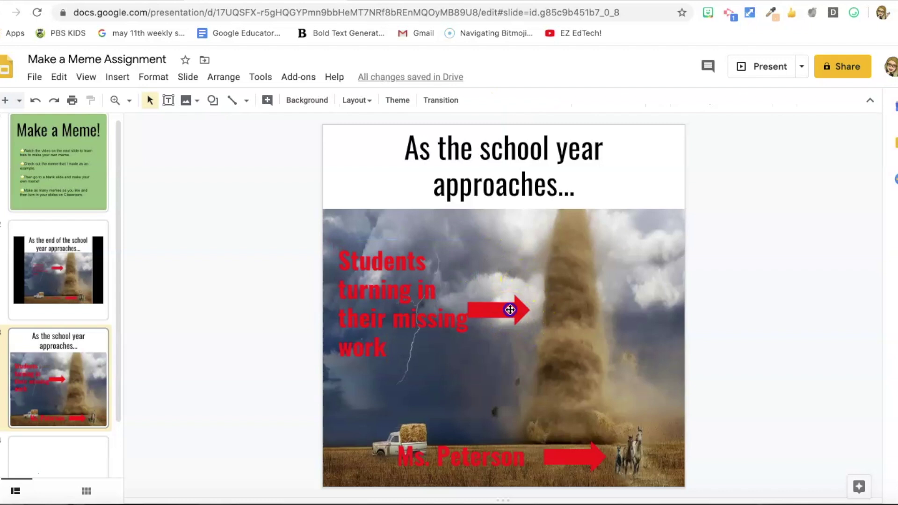
pyautogui.click(520, 294)
pyautogui.moveTo(519, 295); pyautogui.dragTo(519, 294)
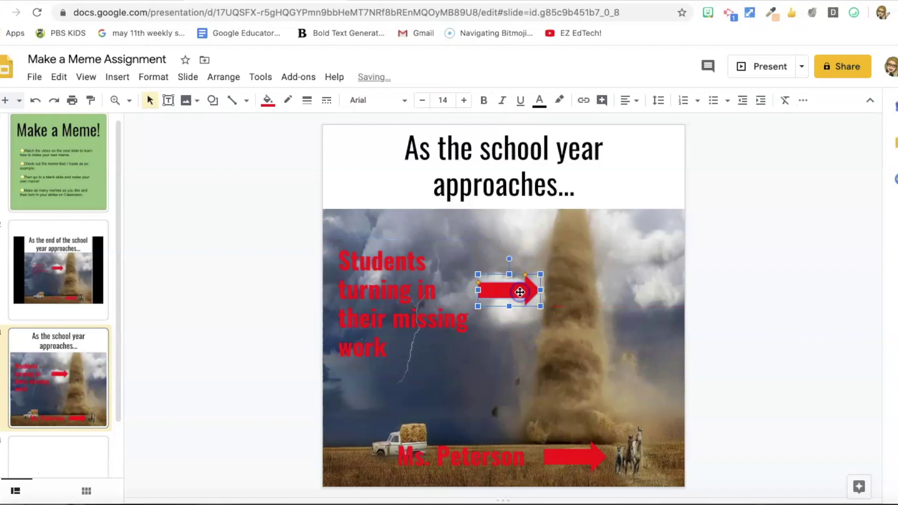
pyautogui.click(621, 302)
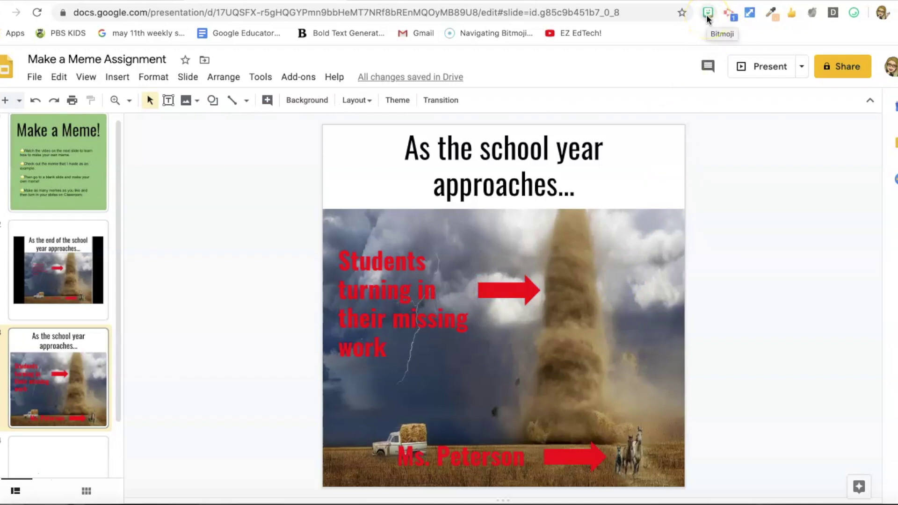
# Step: Add the first 'sitting' Bitmoji sticker, shrunk and placed in the lower right beside the horses
pyautogui.click(708, 14)
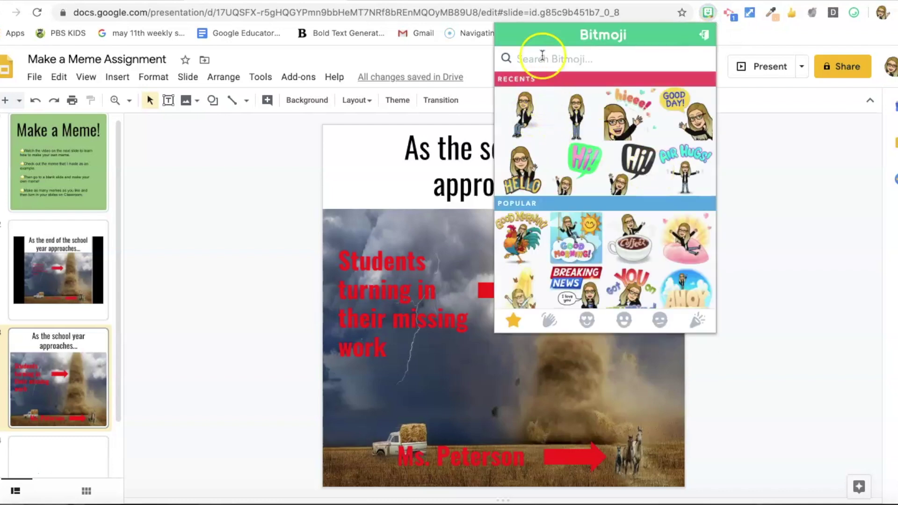
pyautogui.write('sitting')
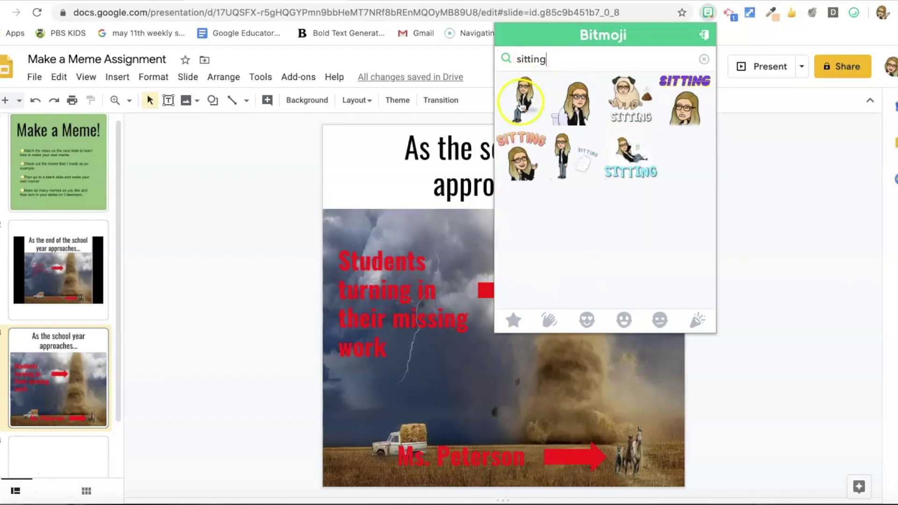
pyautogui.click(522, 106)
pyautogui.moveTo(522, 105); pyautogui.dragTo(450, 252)
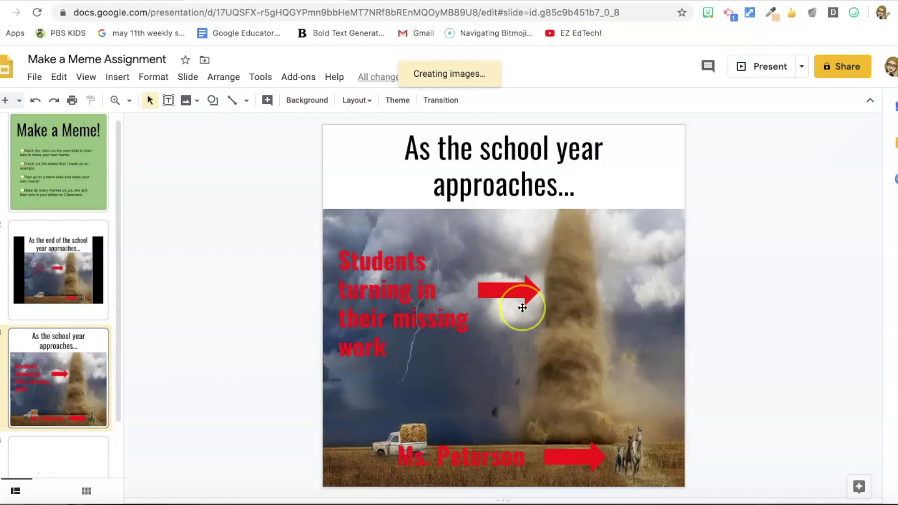
pyautogui.moveTo(610, 348); pyautogui.dragTo(519, 287)
pyautogui.moveTo(358, 186); pyautogui.dragTo(602, 416)
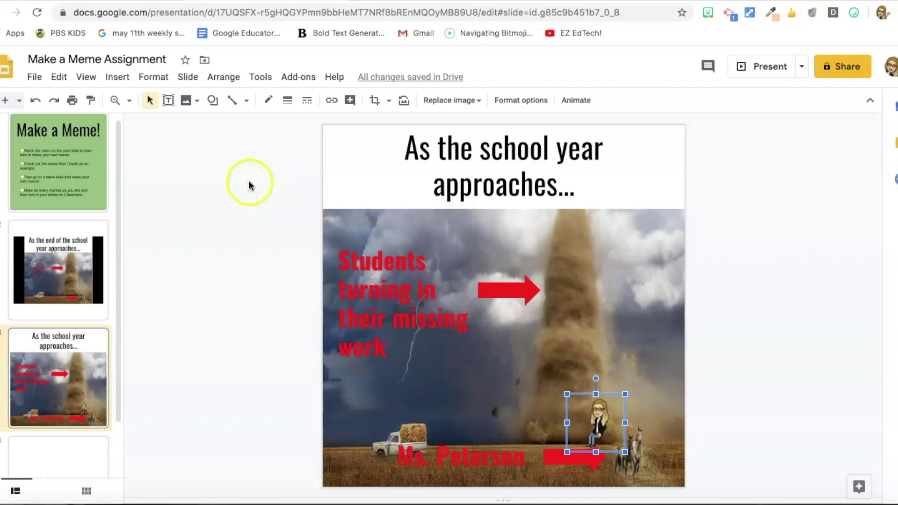
# Step: At 200% zoom, shrink the Bitmoji twice and move it onto the horses by the lower arrow
pyautogui.click(84, 78)
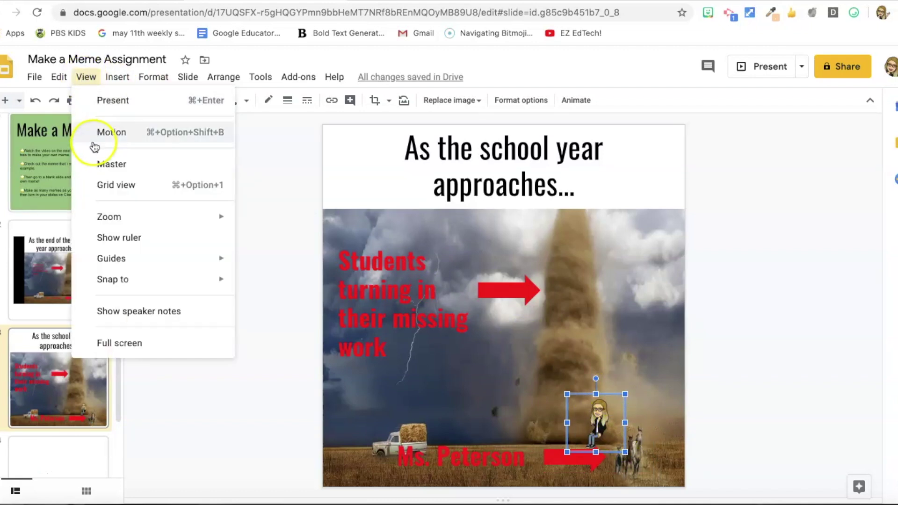
pyautogui.moveTo(117, 217)
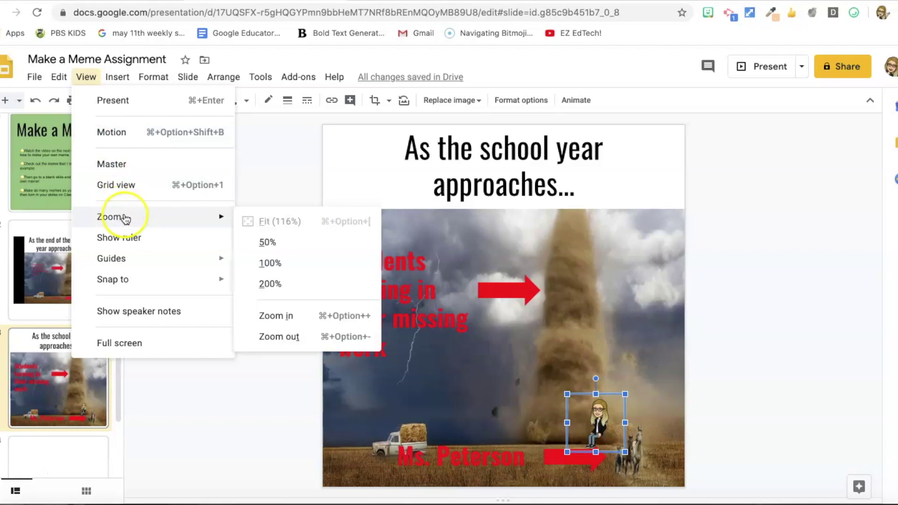
pyautogui.click(288, 284)
pyautogui.scroll(-3, 458, 337)
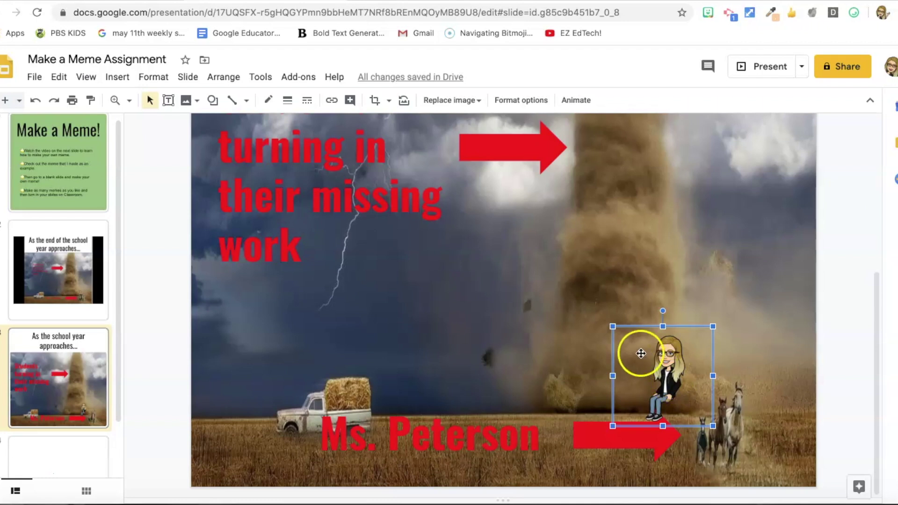
pyautogui.moveTo(613, 326); pyautogui.dragTo(634, 346)
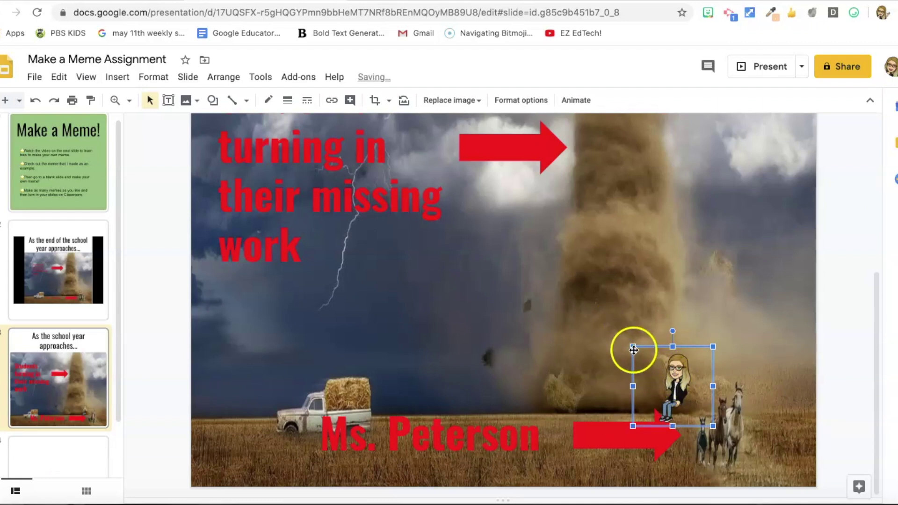
pyautogui.moveTo(633, 347); pyautogui.dragTo(647, 360)
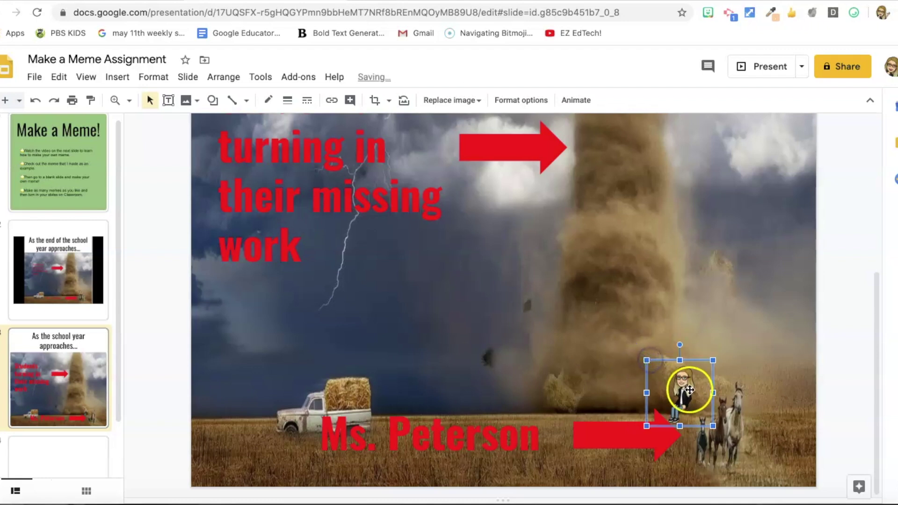
pyautogui.moveTo(690, 390); pyautogui.dragTo(717, 405)
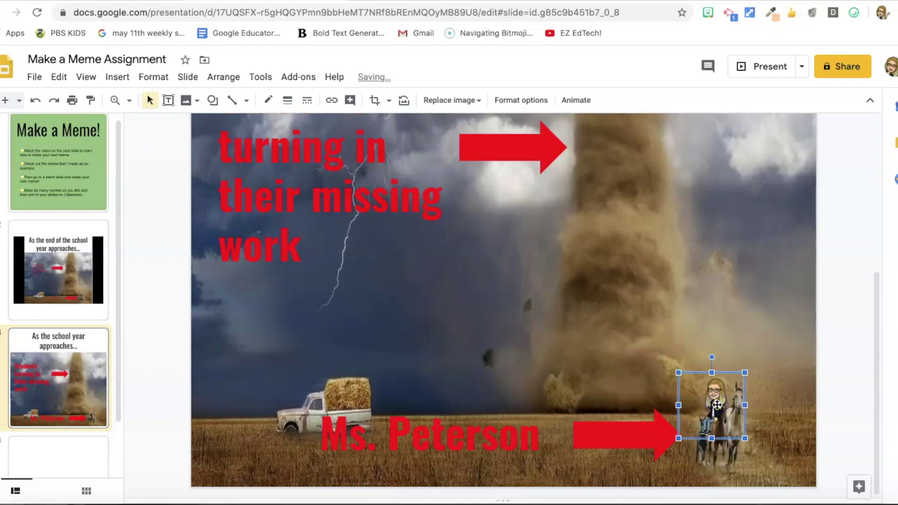
pyautogui.click(648, 390)
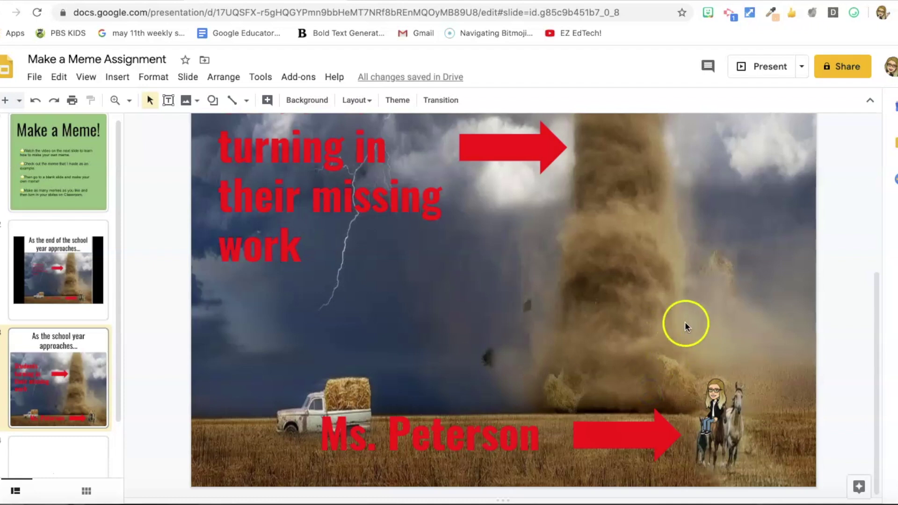
# Step: Set the zoom back to 100%, glance at blank slide 4, and return to the meme slide
pyautogui.click(95, 79)
pyautogui.moveTo(117, 217)
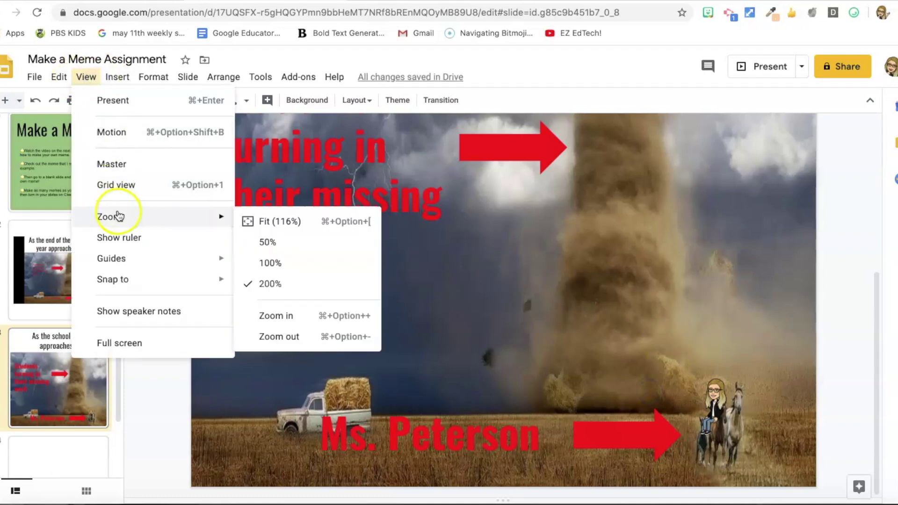
pyautogui.click(265, 261)
pyautogui.scroll(3, 324, 276)
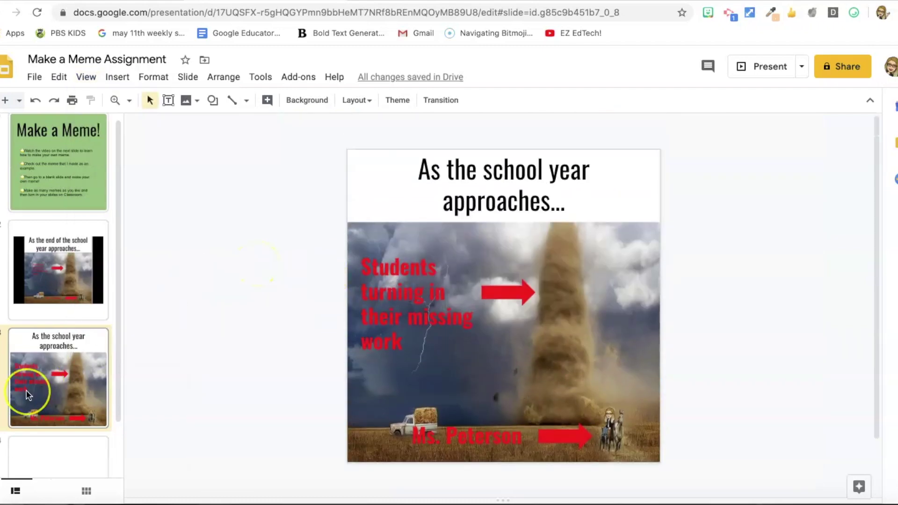
pyautogui.scroll(-2, 27, 393)
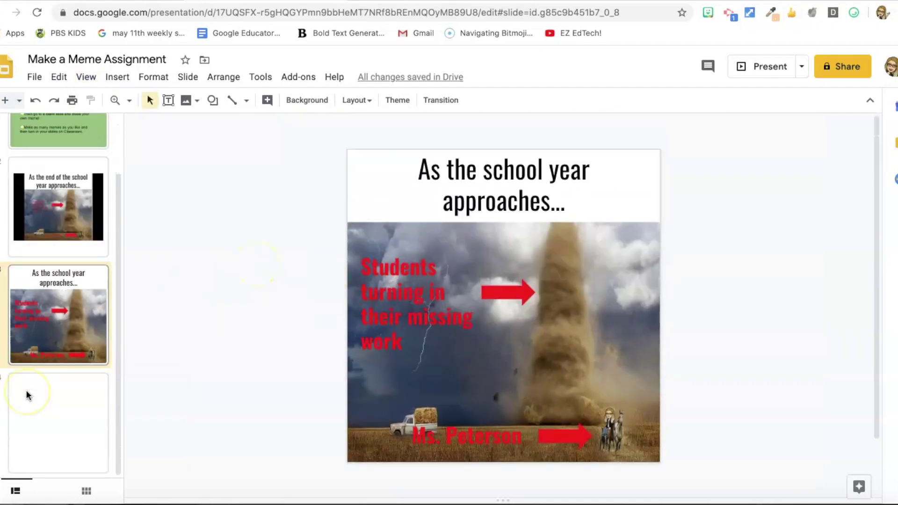
pyautogui.click(55, 407)
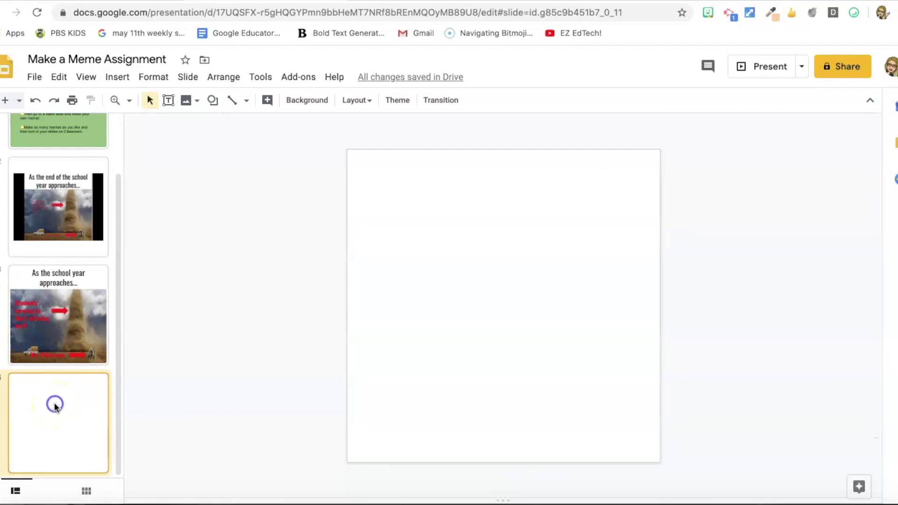
pyautogui.click(39, 330)
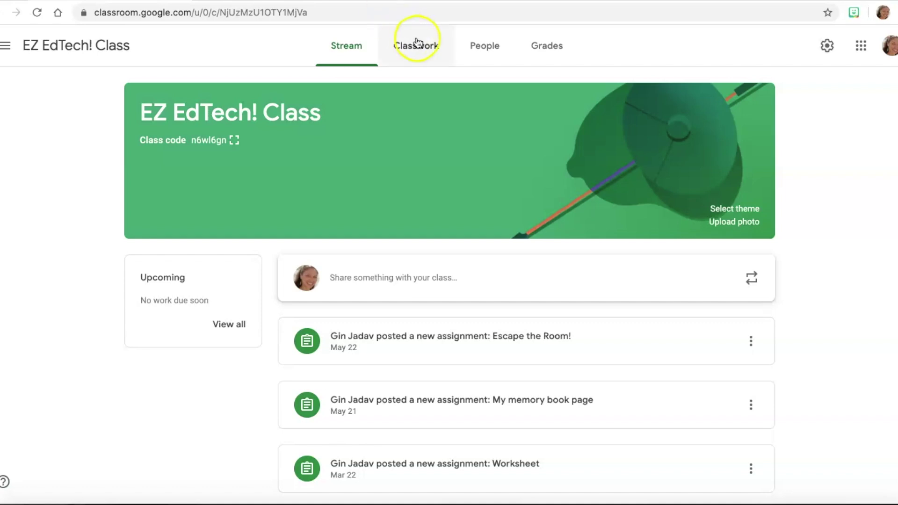
# Step: From the Classwork tab, create a new assignment titled 'Make a Meme!'
pyautogui.click(408, 54)
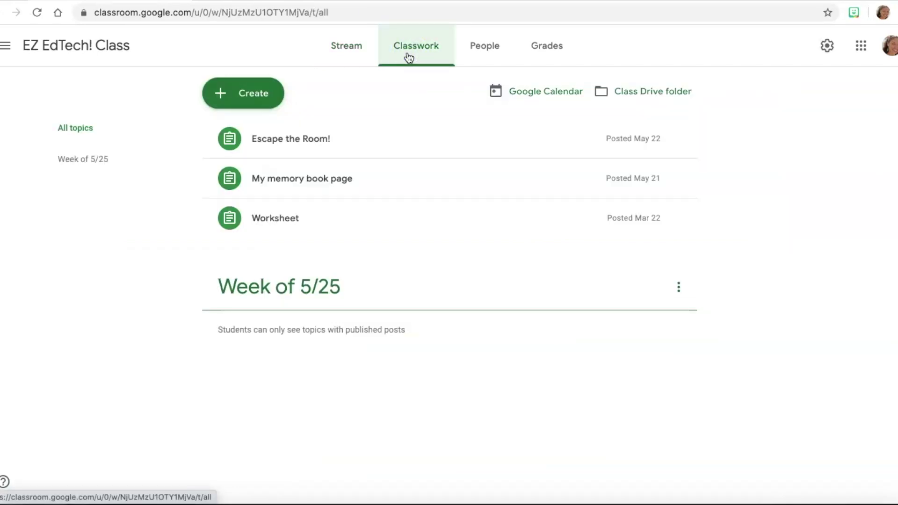
pyautogui.click(253, 93)
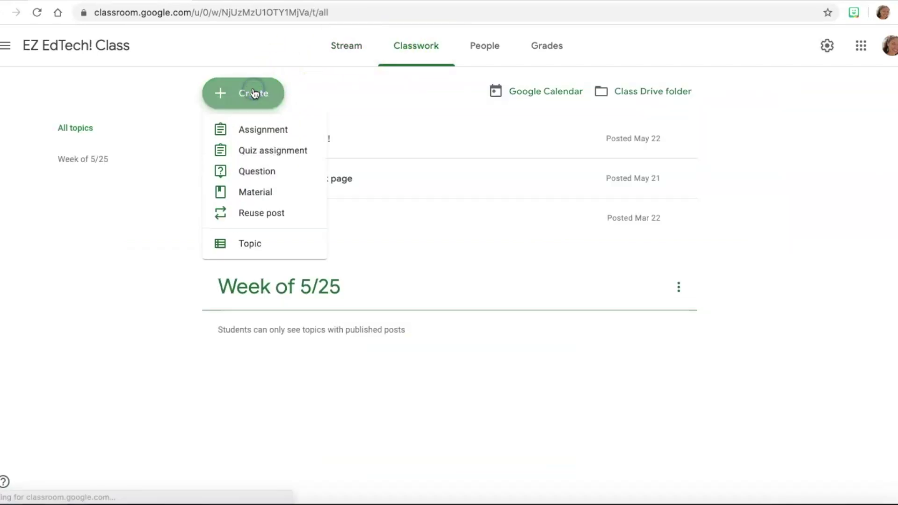
pyautogui.click(256, 130)
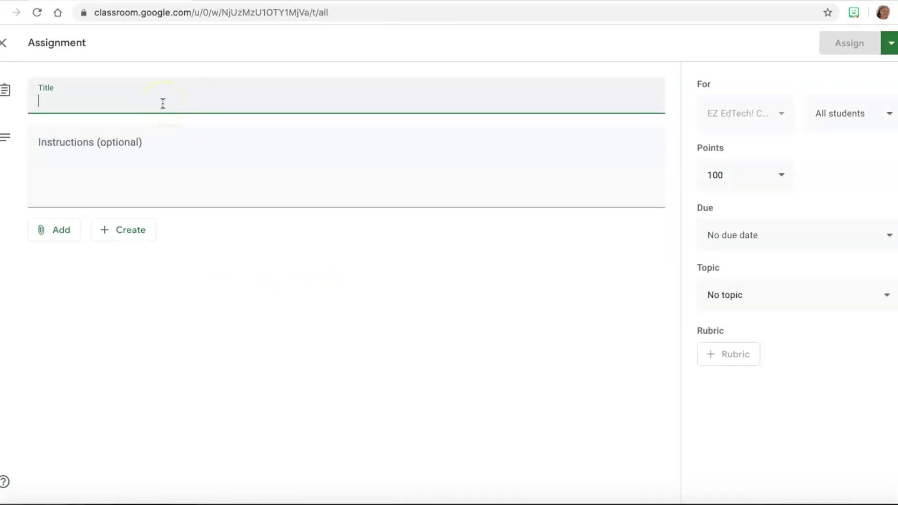
pyautogui.write('Make a Meme!')
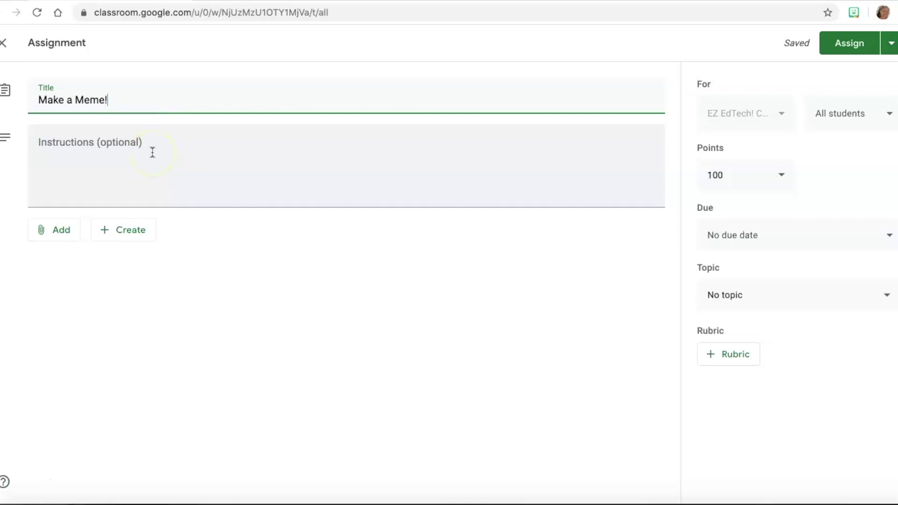
pyautogui.click(56, 241)
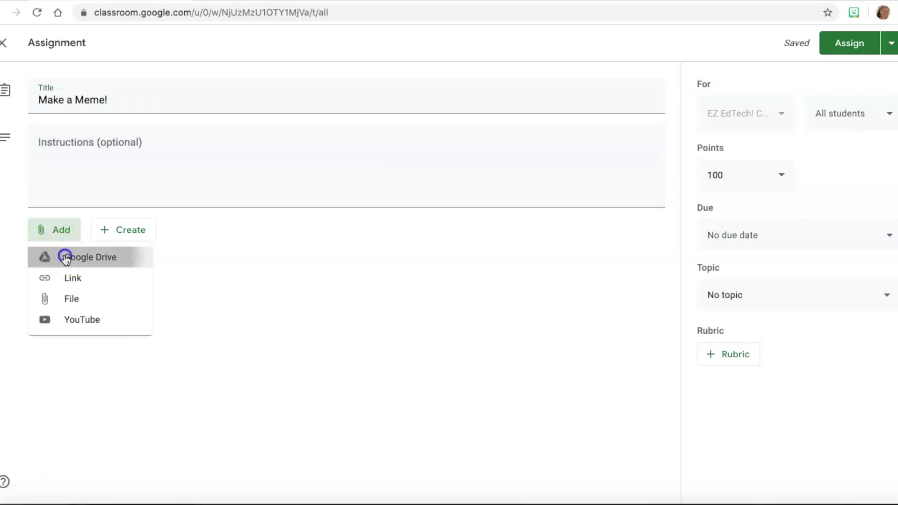
# Step: Attach the Make a Meme! presentation from Google Drive, set to make a copy for each student
pyautogui.click(66, 258)
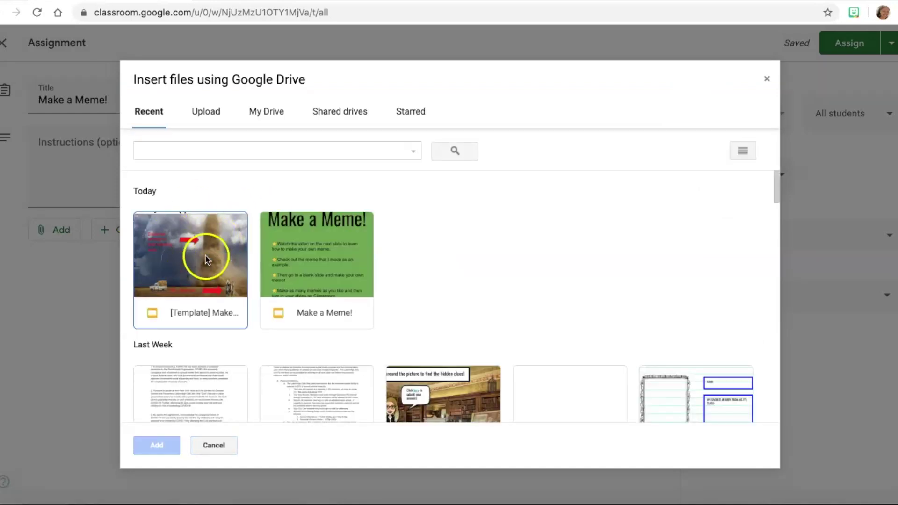
pyautogui.doubleClick(330, 271)
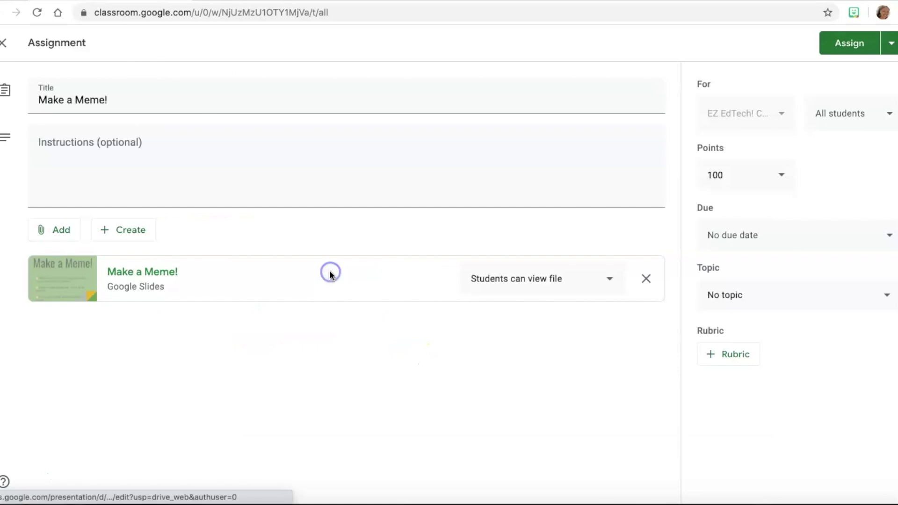
pyautogui.click(605, 280)
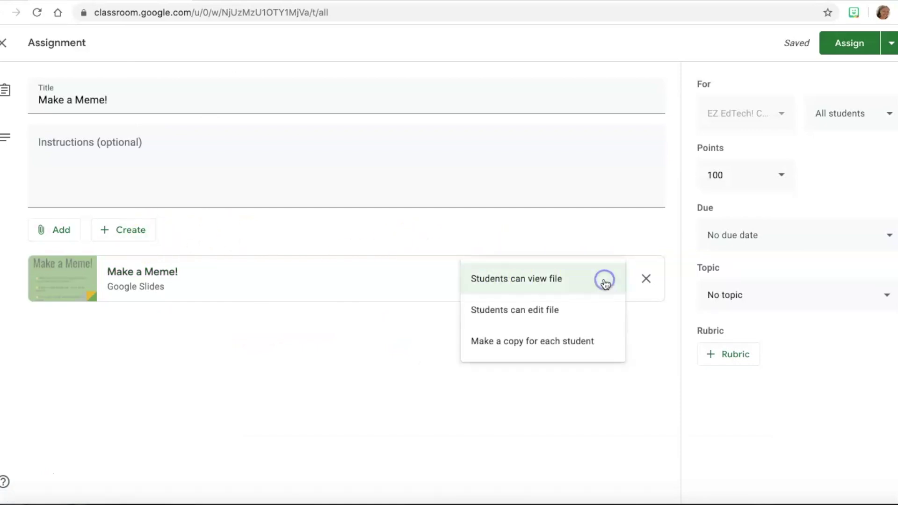
pyautogui.click(580, 339)
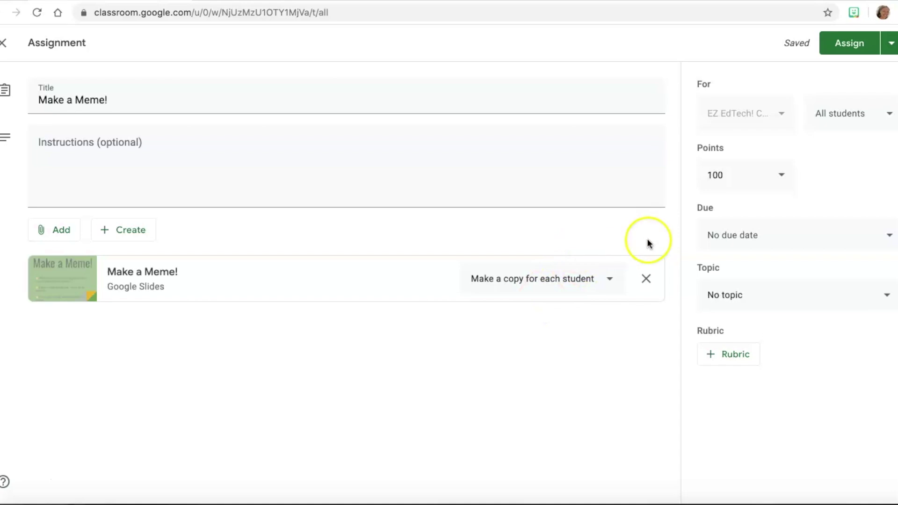
# Step: File the assignment under the Week of 5/25 topic and assign it to all students
pyautogui.click(784, 296)
pyautogui.click(770, 366)
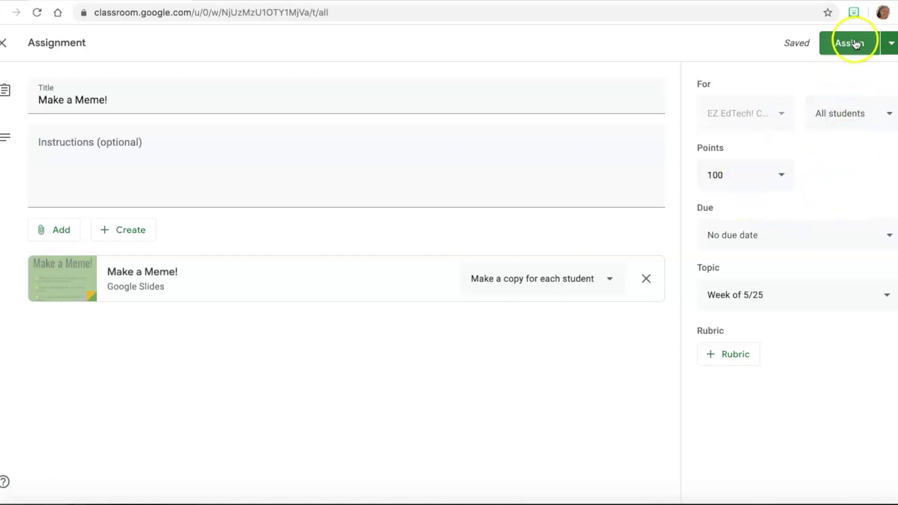
pyautogui.click(888, 47)
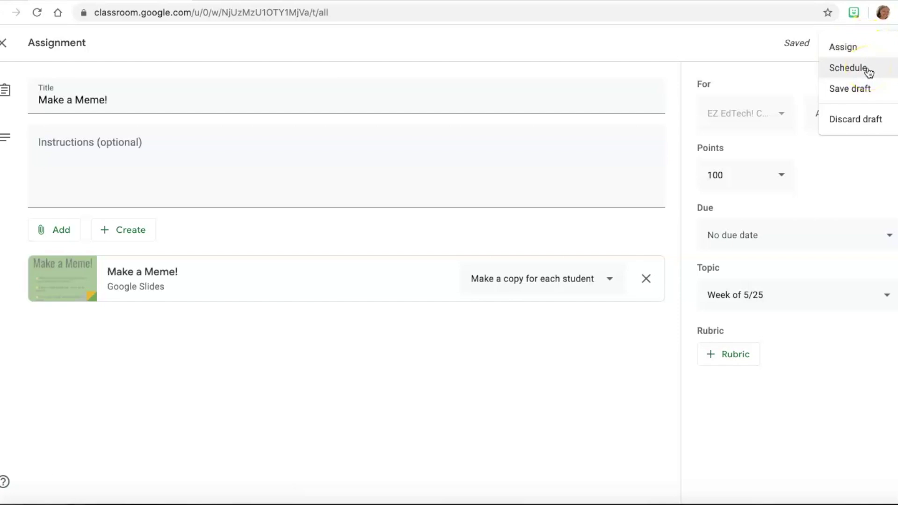
pyautogui.click(849, 70)
pyautogui.click(793, 52)
pyautogui.click(864, 44)
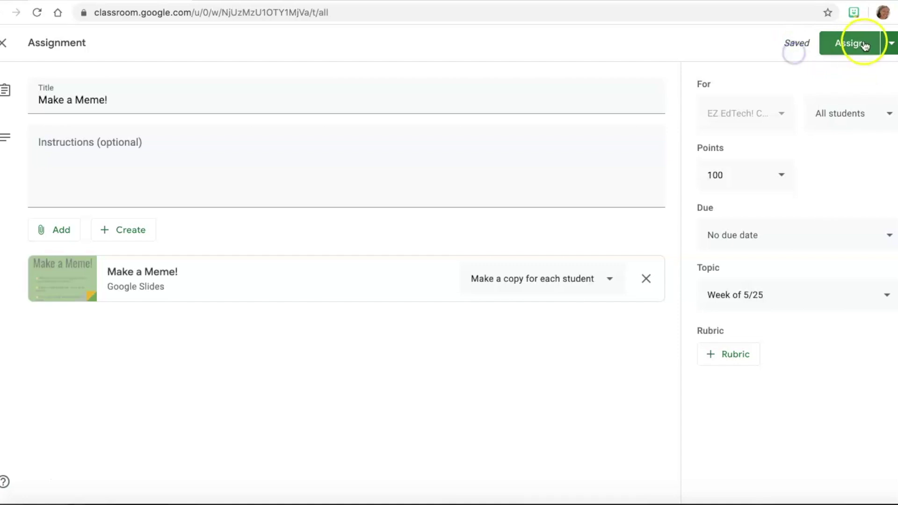